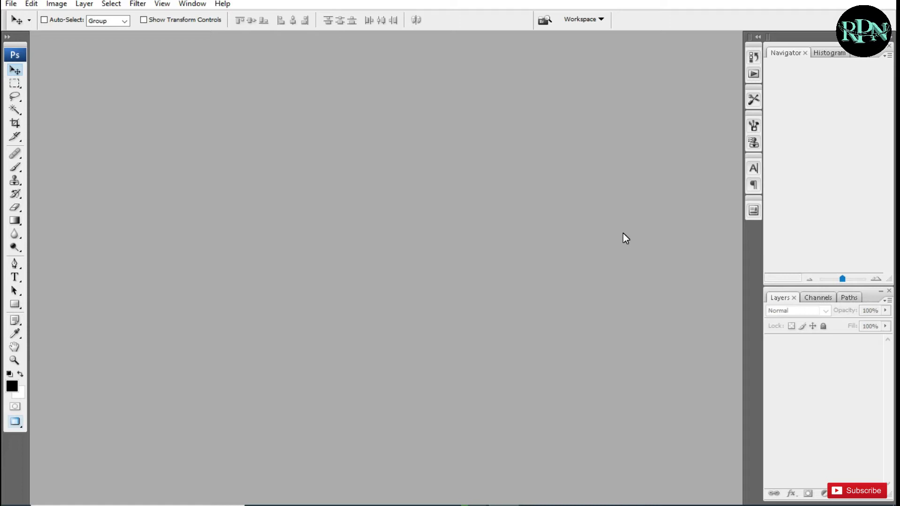
# Step: Open the Desktop forest photo of children jumping for a ball
pyautogui.hotkey('ctrl', 'o')
pyautogui.click(444, 220)
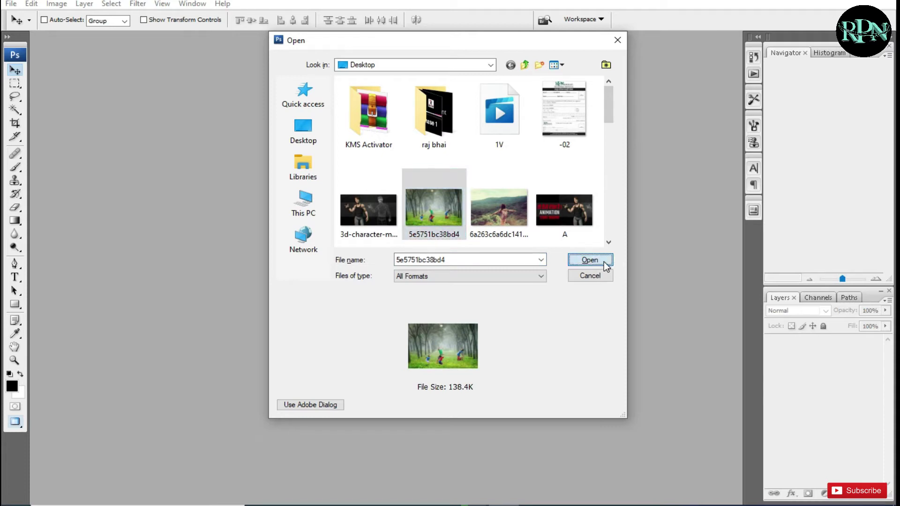
pyautogui.click(604, 261)
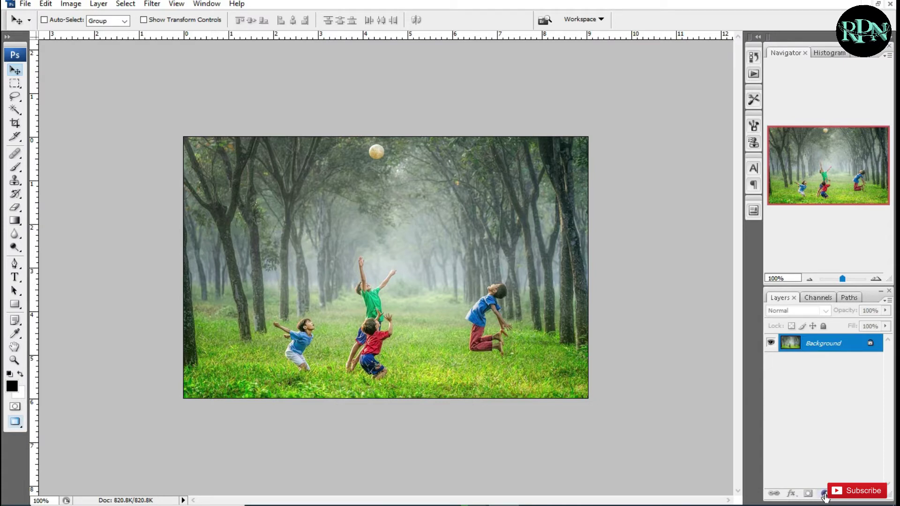
# Step: Add a reversed radial Gradient fill layer at 40.6° and 150% scale, shifted slightly right
pyautogui.click(824, 493)
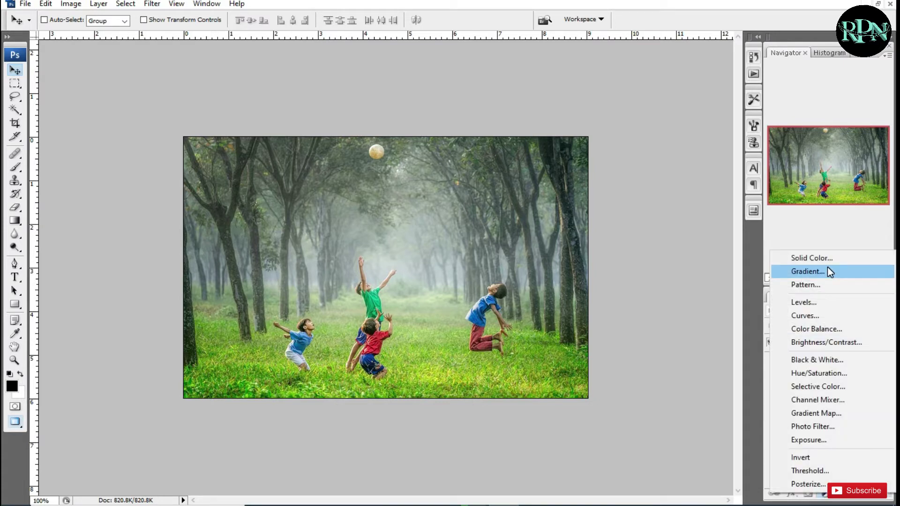
pyautogui.click(820, 273)
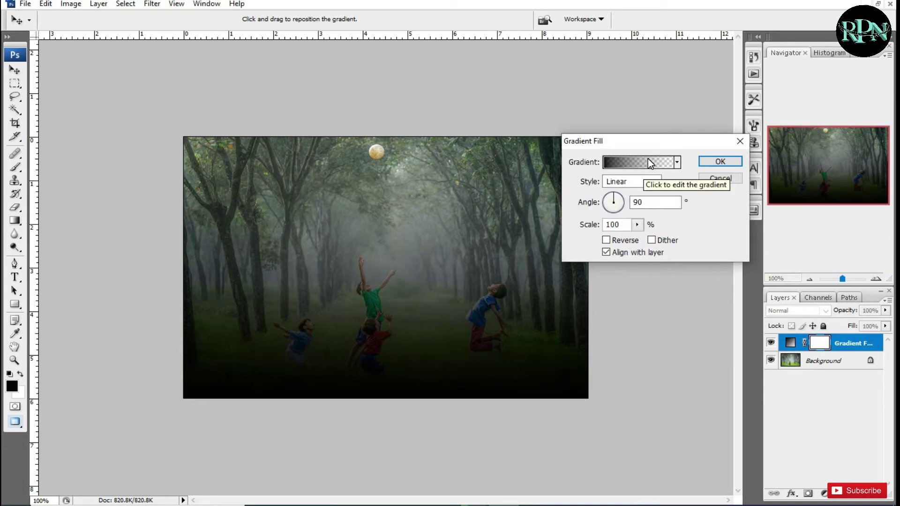
pyautogui.click(656, 182)
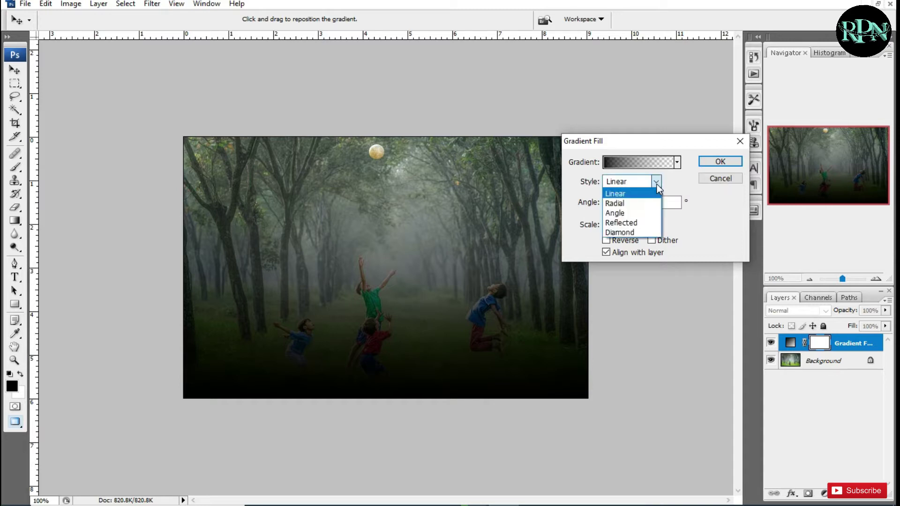
pyautogui.click(633, 205)
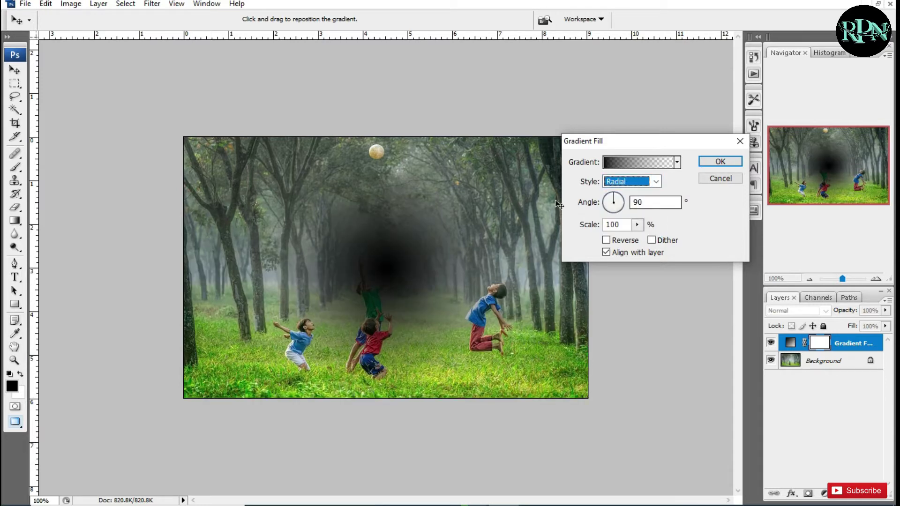
pyautogui.moveTo(380, 260); pyautogui.dragTo(398, 257)
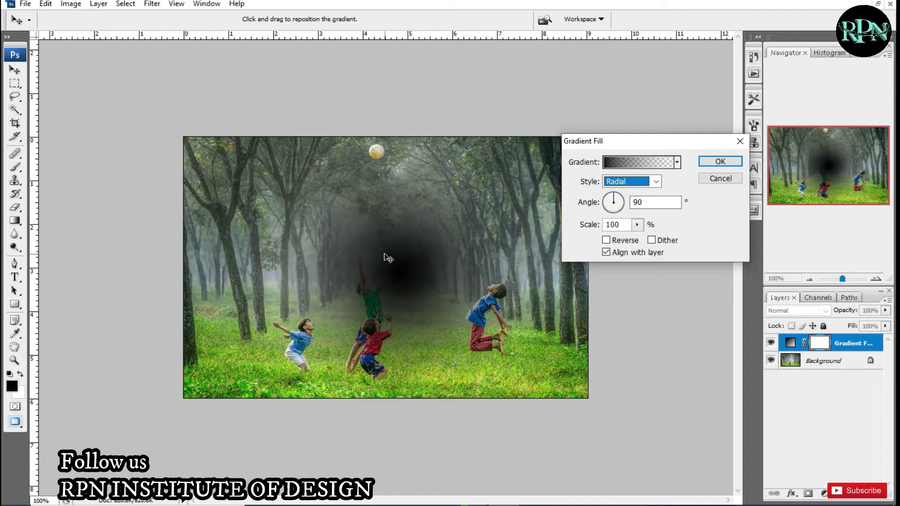
pyautogui.doubleClick(650, 202)
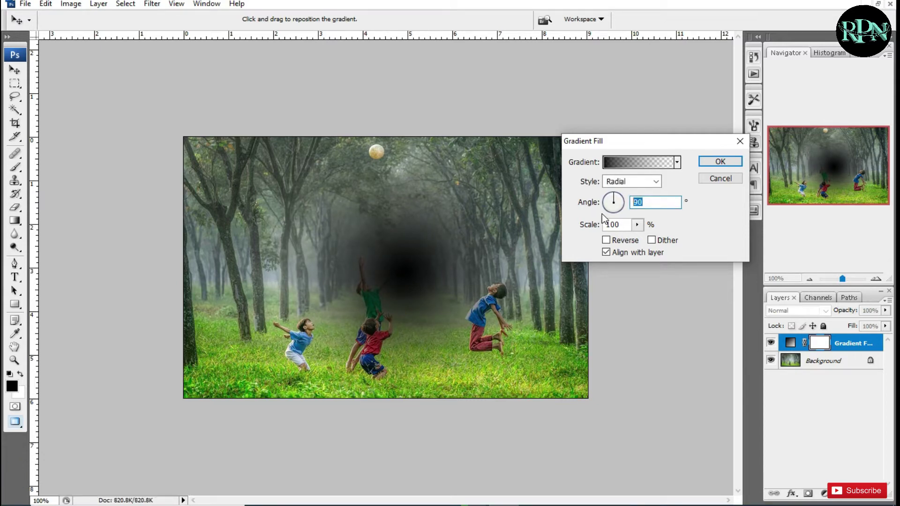
pyautogui.write('40.6')
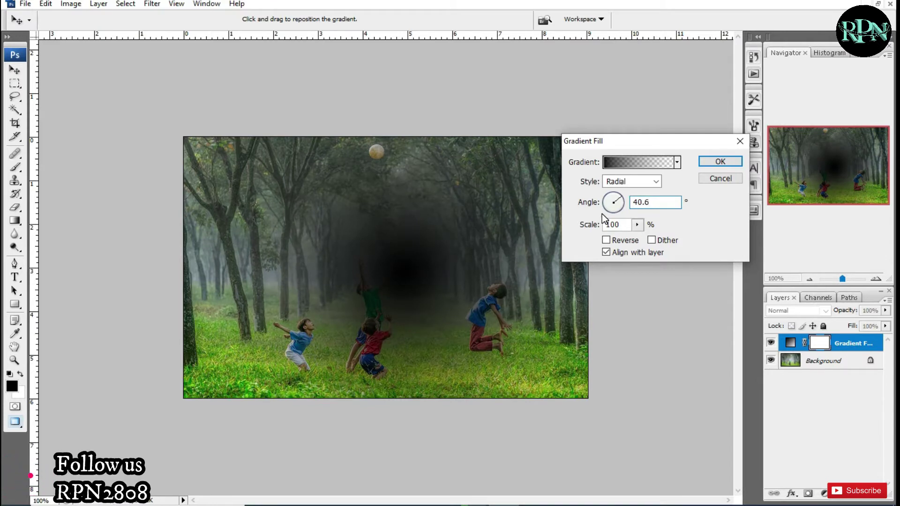
pyautogui.click(637, 224)
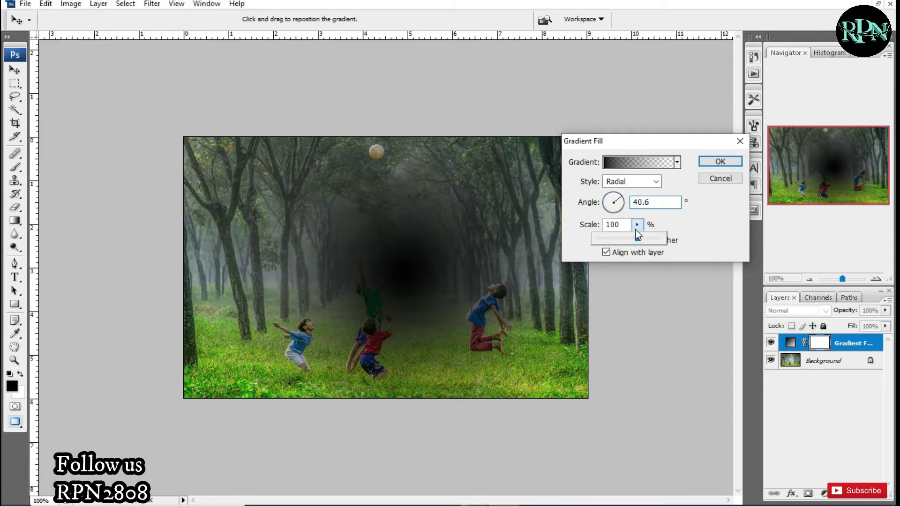
pyautogui.moveTo(638, 239); pyautogui.dragTo(682, 247)
pyautogui.click(703, 227)
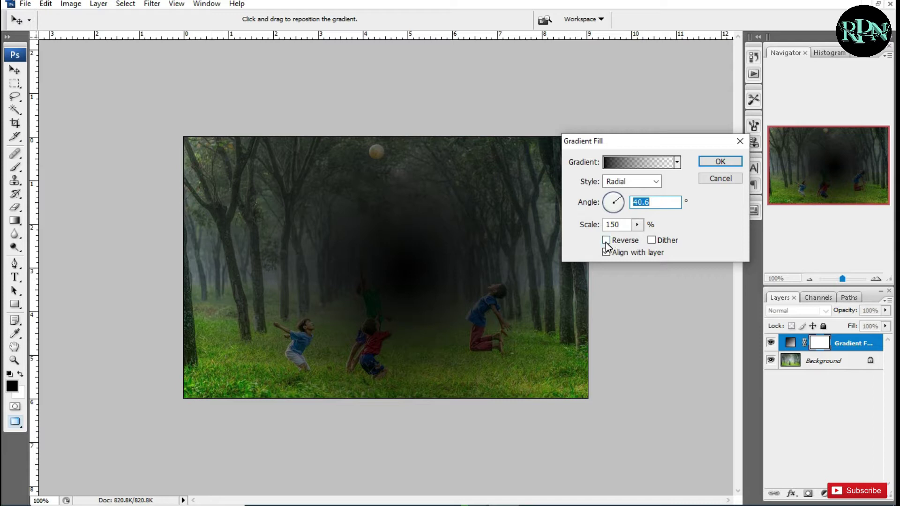
pyautogui.click(606, 241)
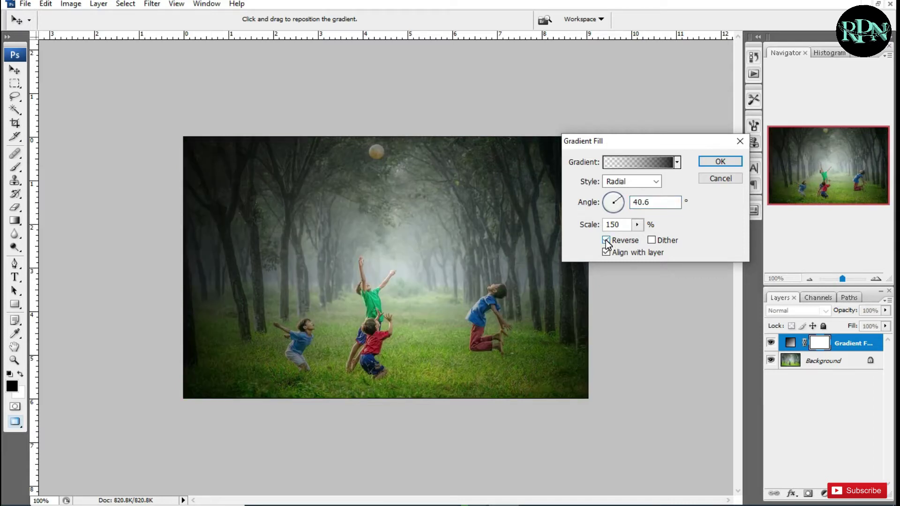
pyautogui.click(716, 161)
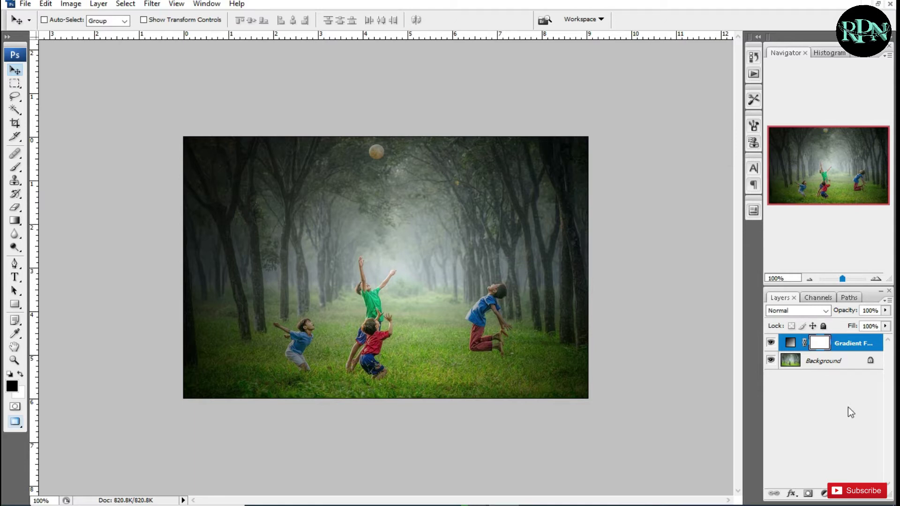
# Step: Invert the gradient layer's mask with Image > Adjustments > Invert, hiding the vignette
pyautogui.click(71, 4)
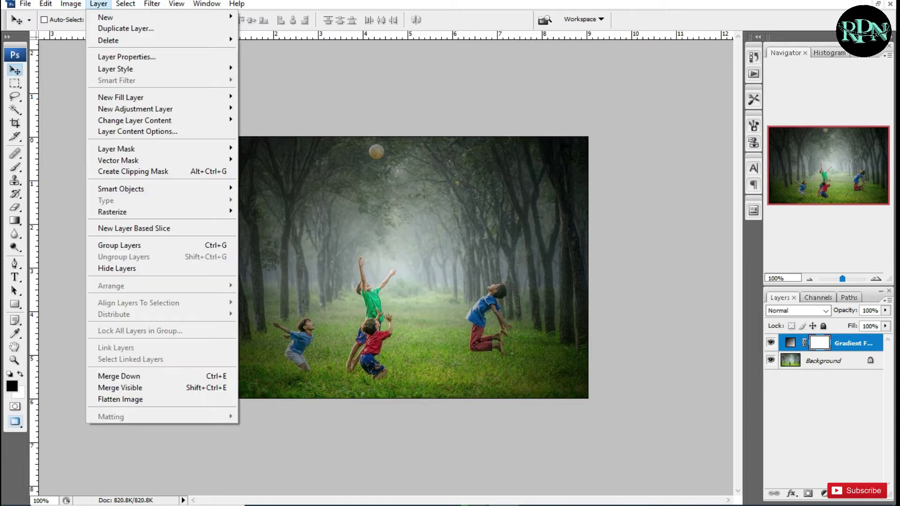
pyautogui.moveTo(89, 33)
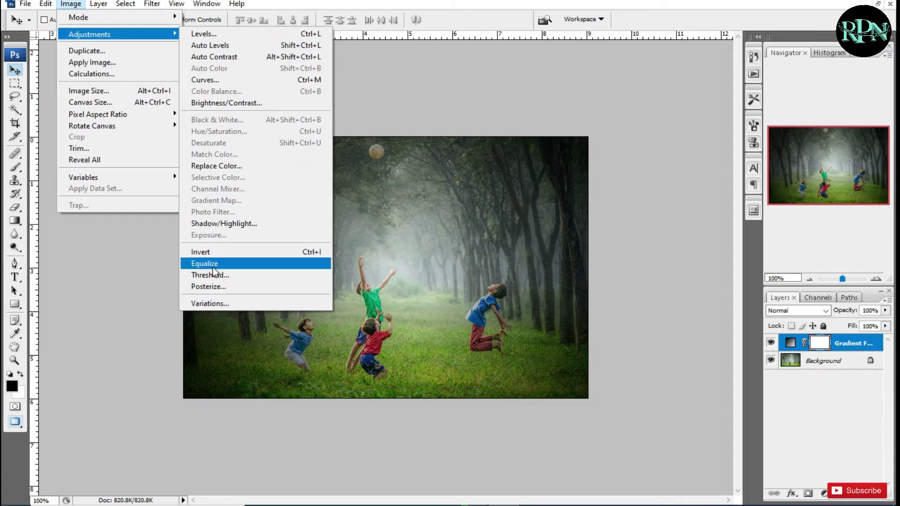
pyautogui.click(215, 253)
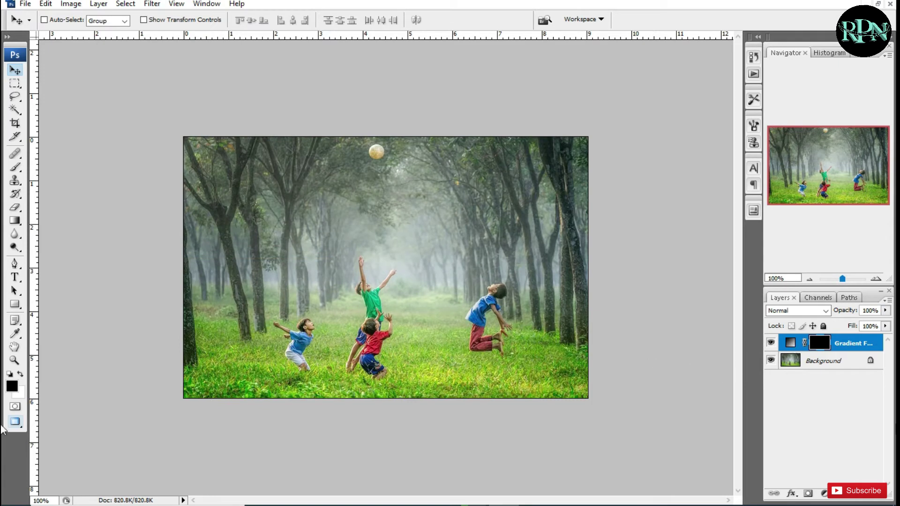
pyautogui.click(823, 493)
pyautogui.click(825, 495)
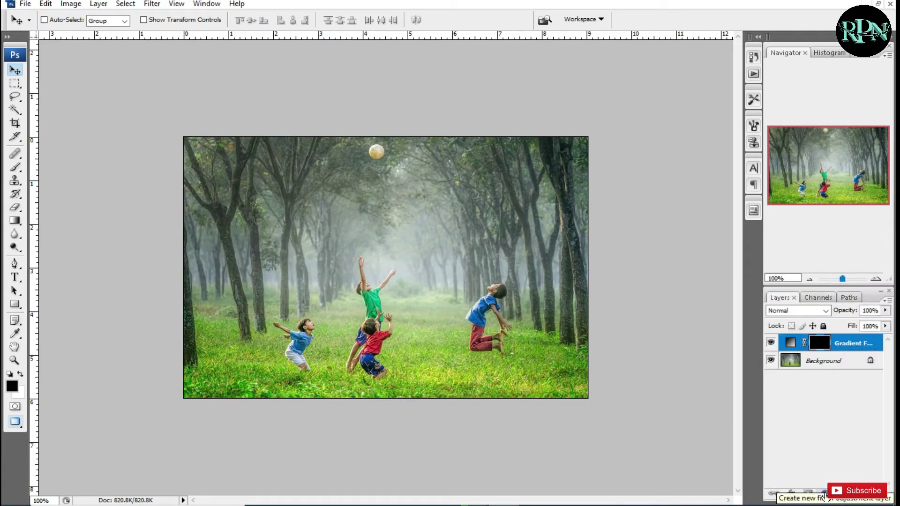
# Step: Add a Curves adjustment layer with its midtone point raised slightly to brighten the photo
pyautogui.click(823, 494)
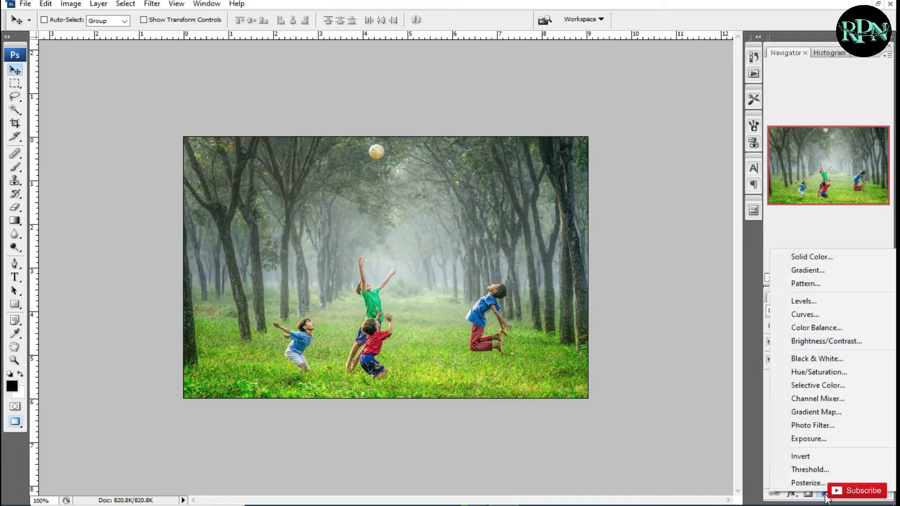
pyautogui.click(805, 314)
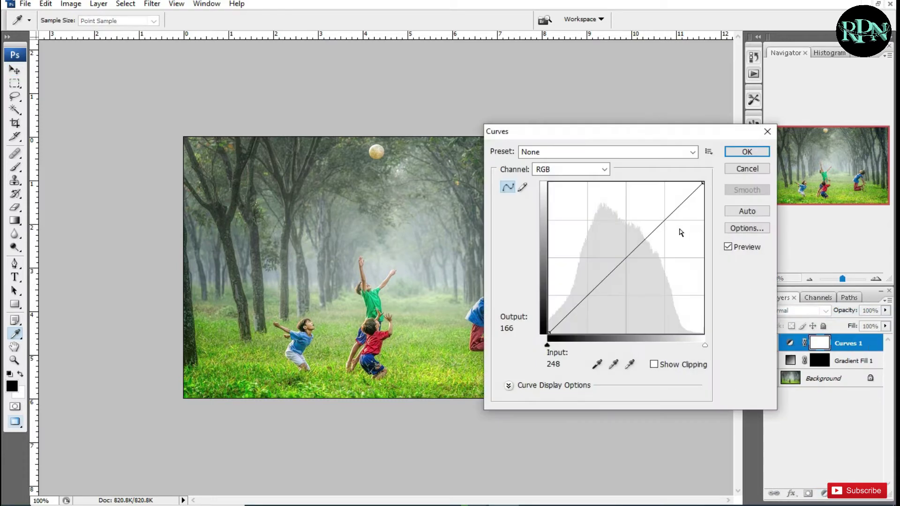
pyautogui.moveTo(631, 251); pyautogui.dragTo(631, 241)
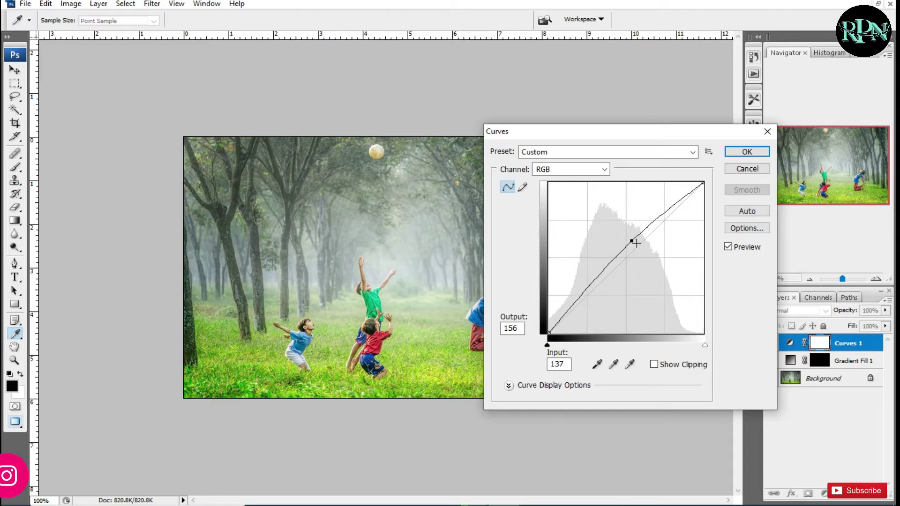
pyautogui.click(750, 153)
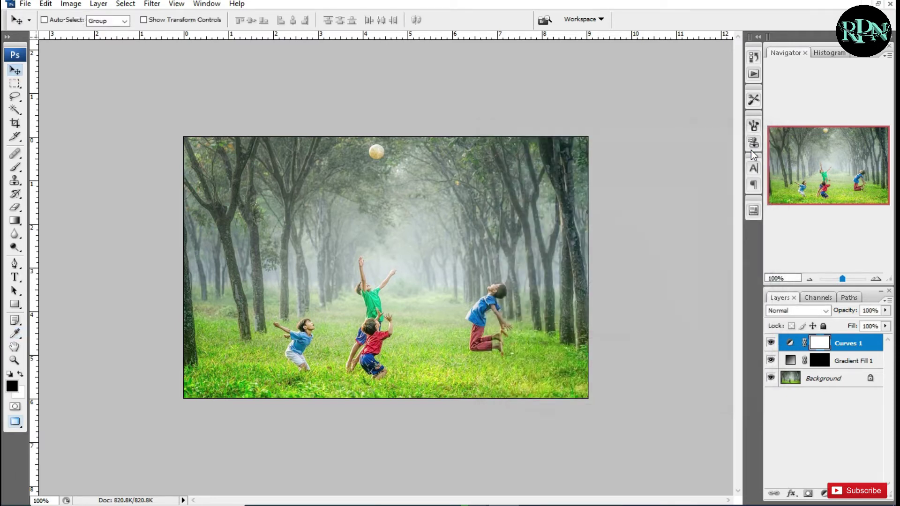
# Step: Add a Selective Color layer with Neutrals set to Cyan +15, Yellow −15, Black +10
pyautogui.click(824, 493)
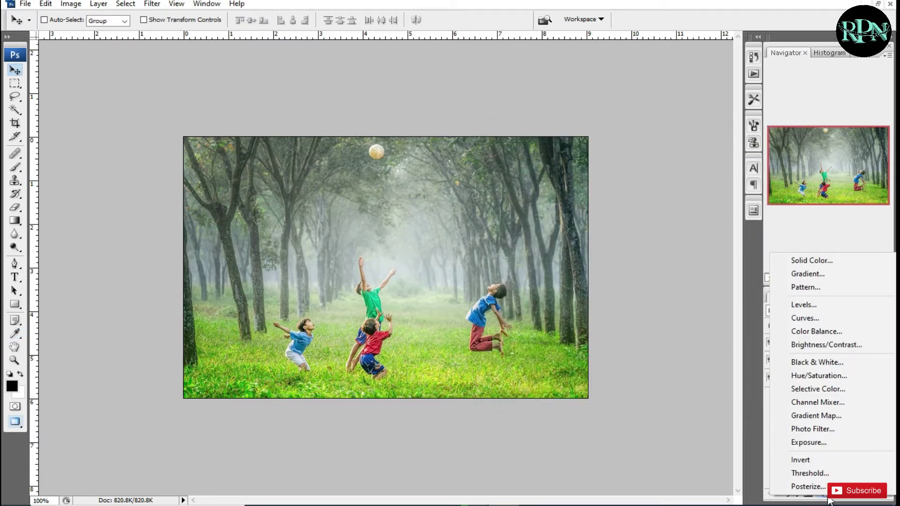
pyautogui.click(832, 389)
pyautogui.moveTo(634, 70); pyautogui.dragTo(668, 67)
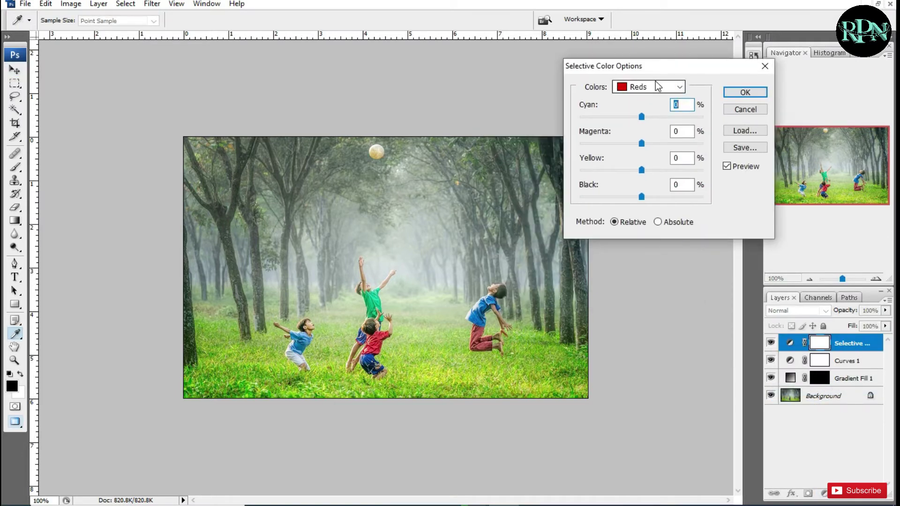
pyautogui.click(670, 87)
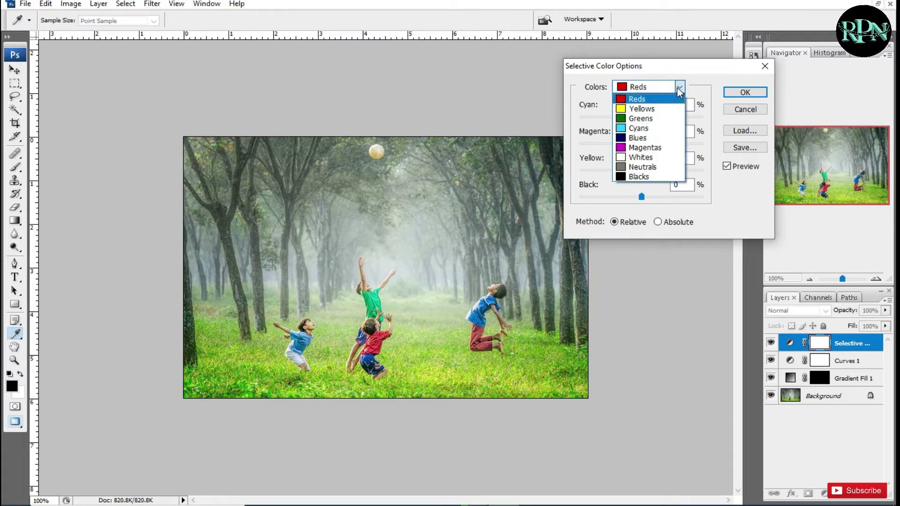
pyautogui.click(653, 168)
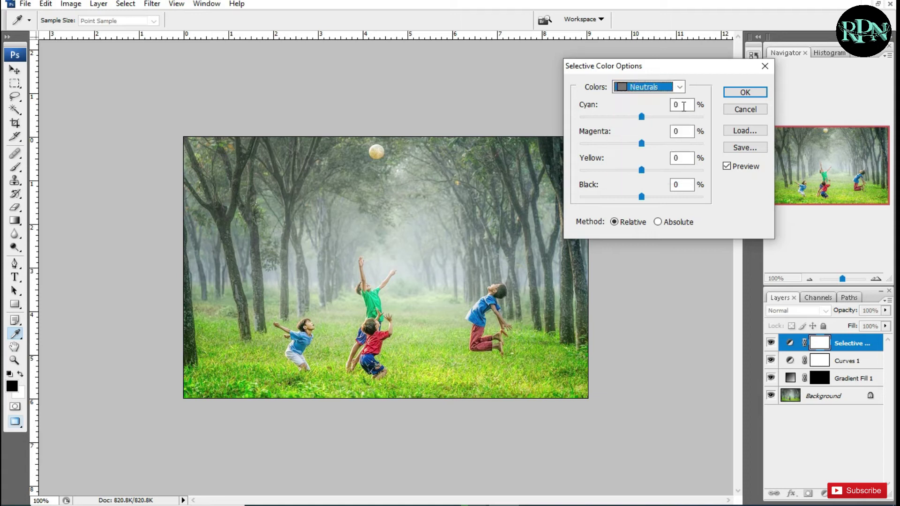
pyautogui.write('+15')
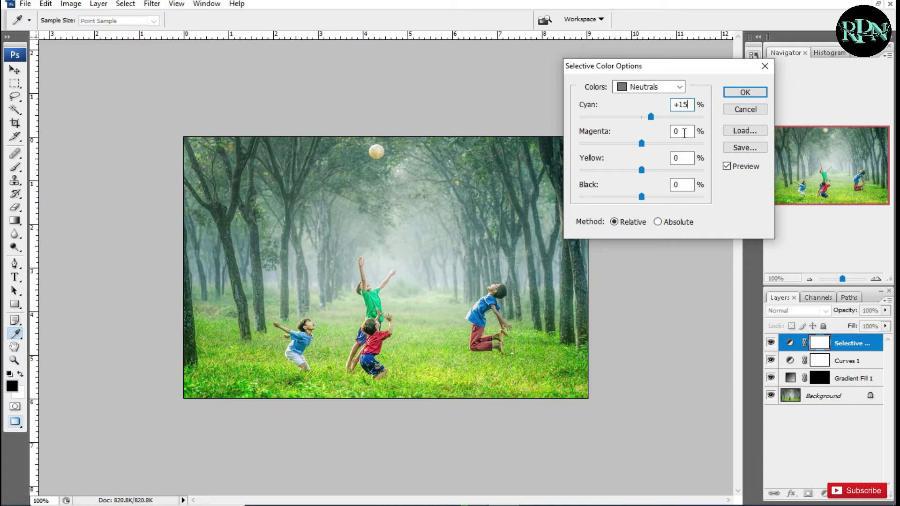
pyautogui.click(677, 158)
pyautogui.write('-15')
pyautogui.click(680, 185)
pyautogui.write('+10')
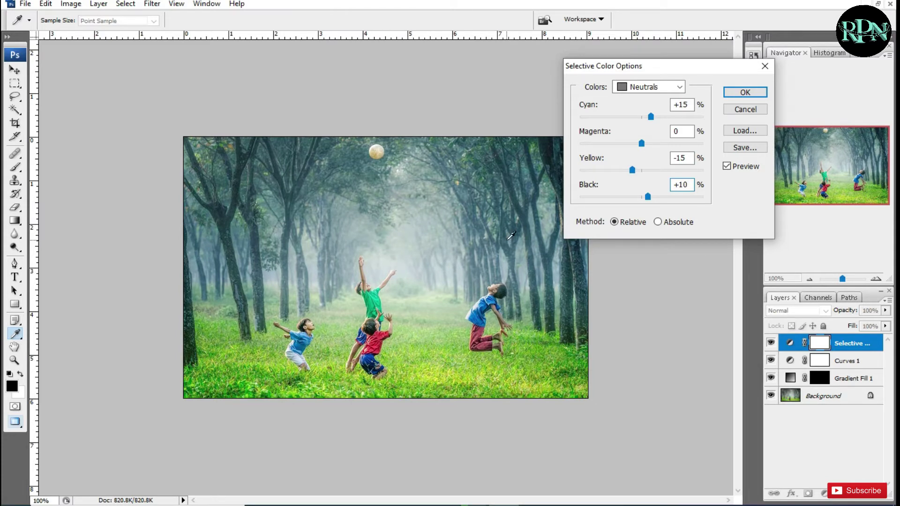
pyautogui.click(750, 92)
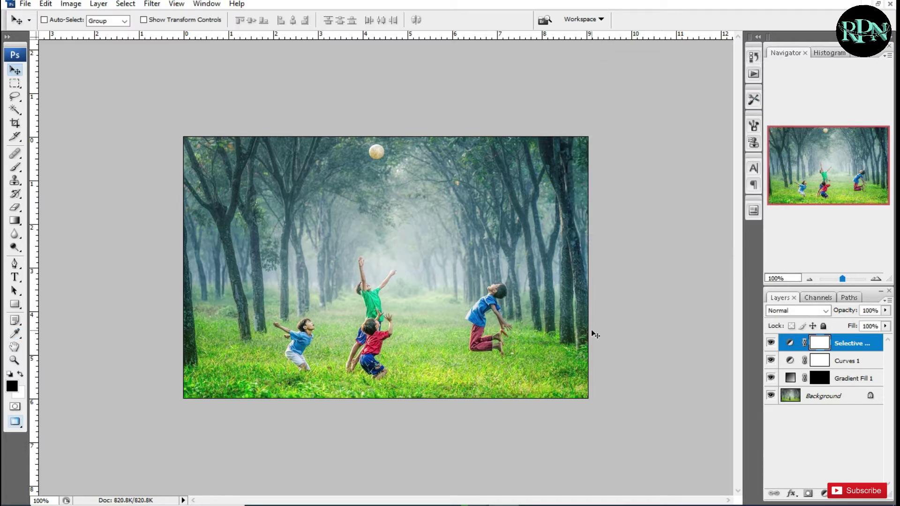
# Step: Create a new Layer 1 and fill a small rectangle near the top centre with black
pyautogui.hotkey('ctrl', 'shift', 'n')
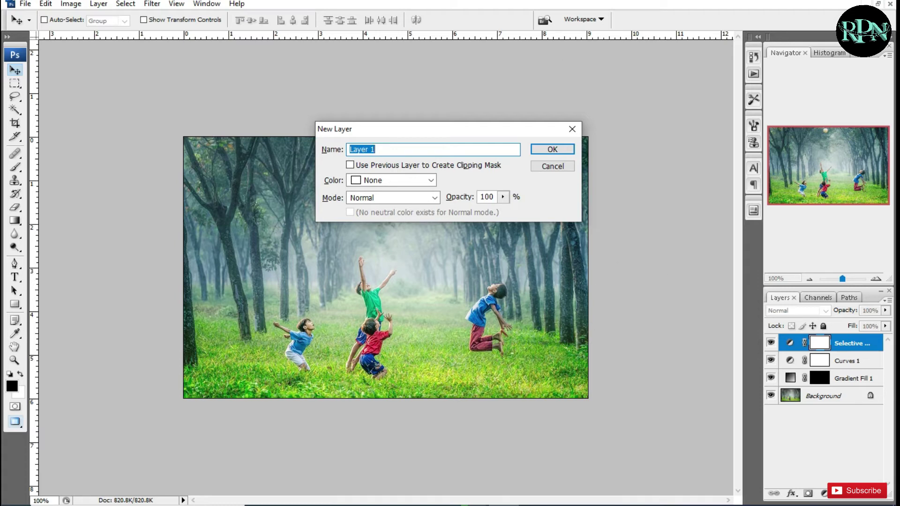
pyautogui.click(568, 148)
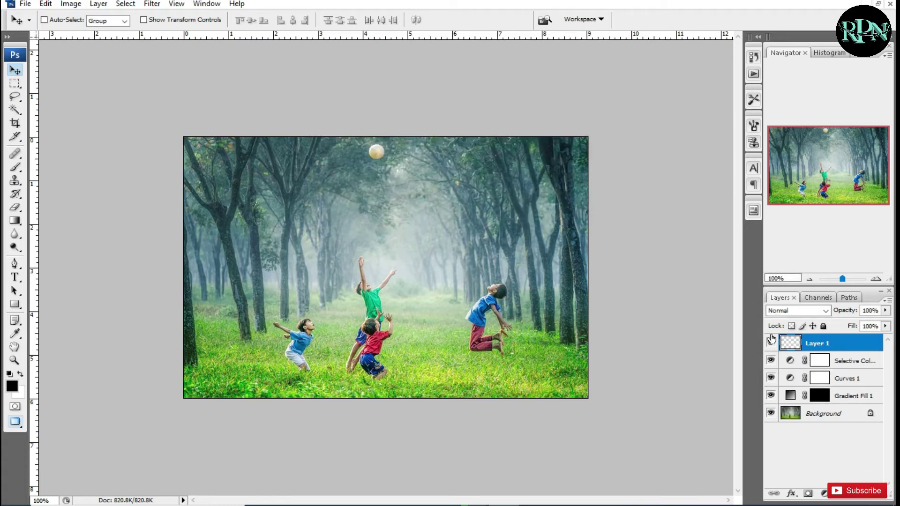
pyautogui.click(16, 85)
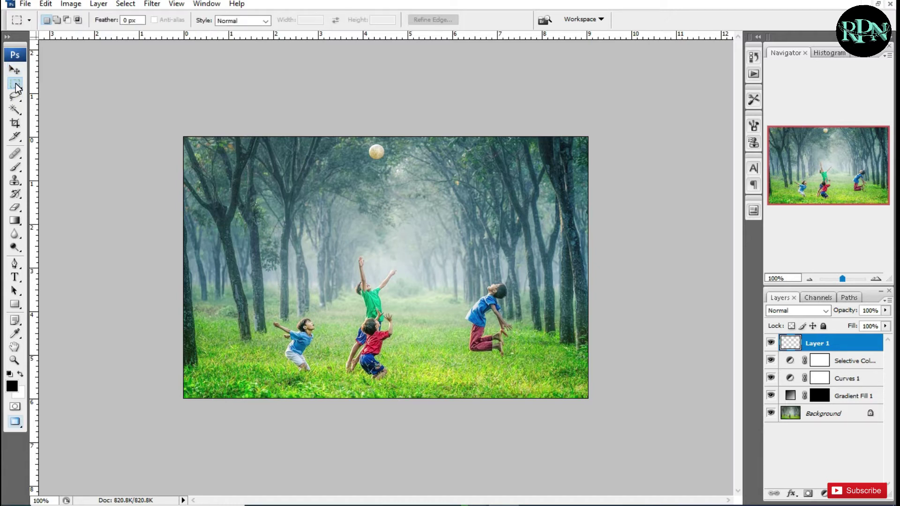
pyautogui.moveTo(430, 211); pyautogui.dragTo(448, 222)
pyautogui.hotkey('alt', 'BackSpace')
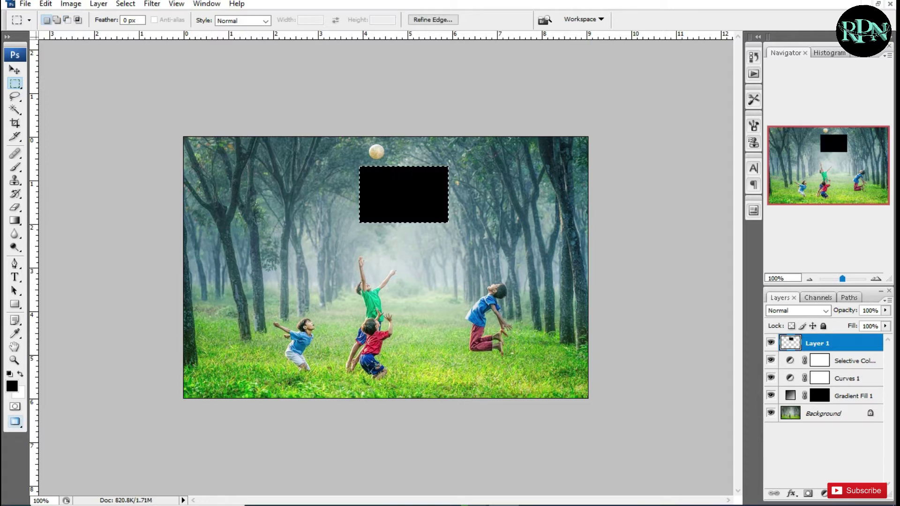
# Step: Apply the Pointillize filter to the black rectangle, making a speckled patch
pyautogui.click(149, 4)
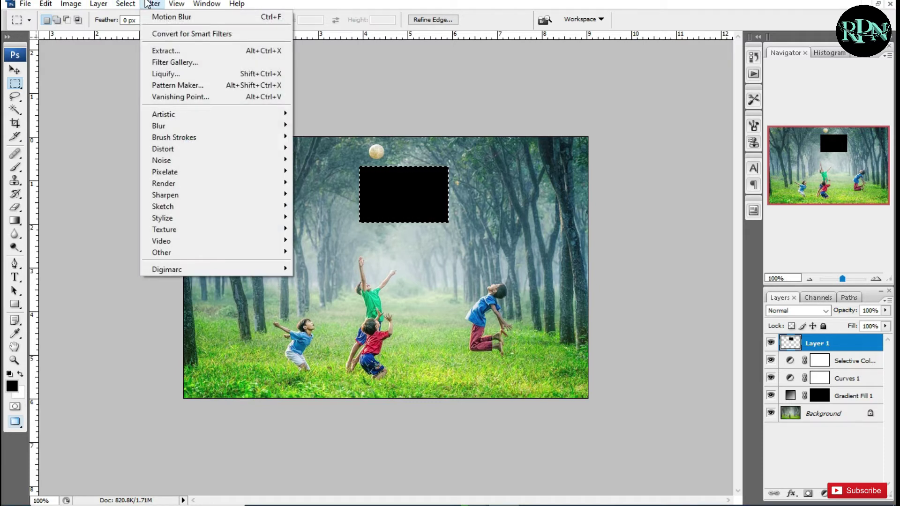
pyautogui.moveTo(164, 171)
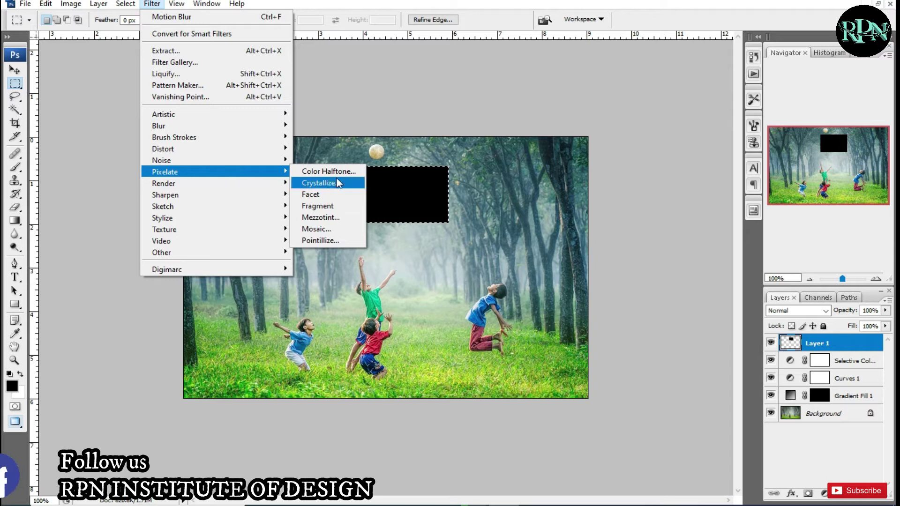
pyautogui.click(337, 244)
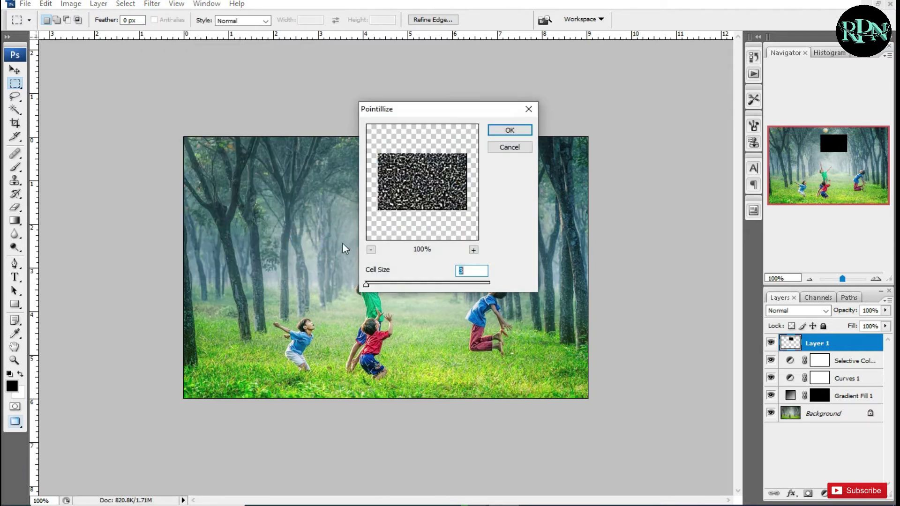
pyautogui.moveTo(448, 112); pyautogui.dragTo(585, 111)
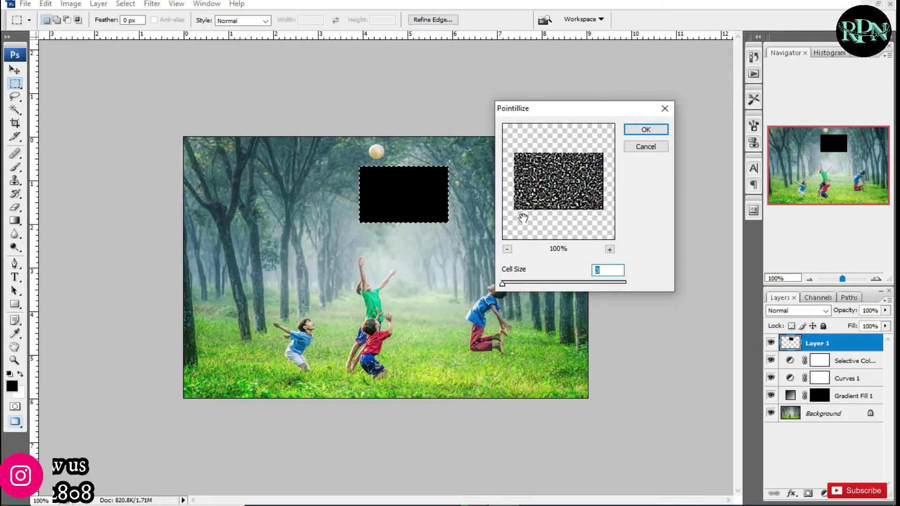
pyautogui.click(655, 133)
# Step: Apply a Threshold of about 146 to turn the patch into sparse white specks on black
pyautogui.click(70, 4)
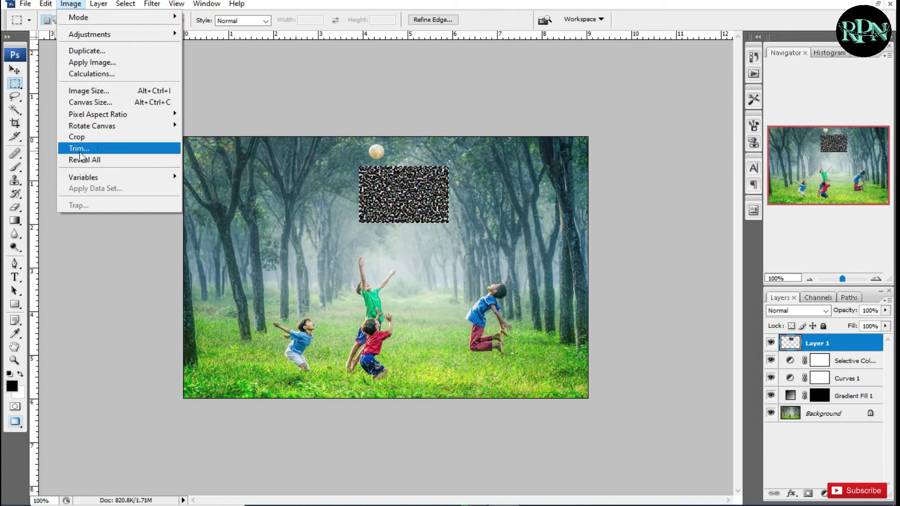
pyautogui.moveTo(90, 34)
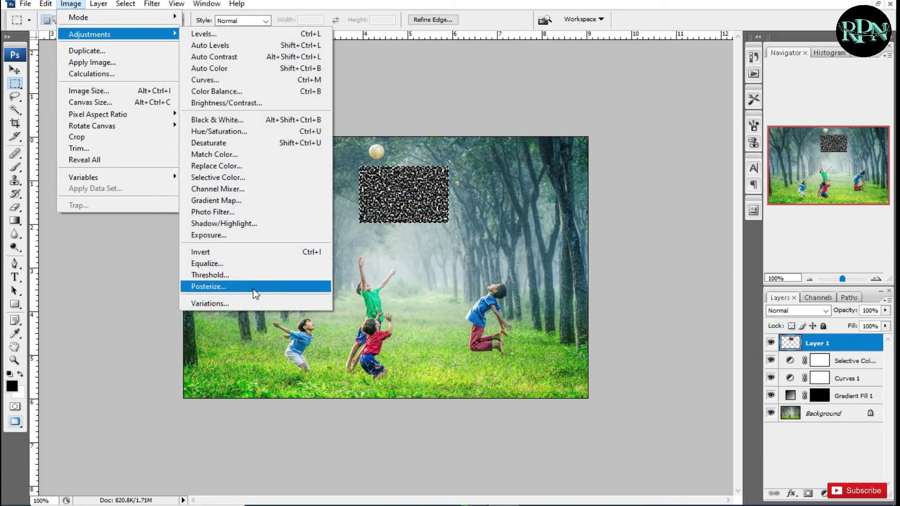
pyautogui.click(252, 277)
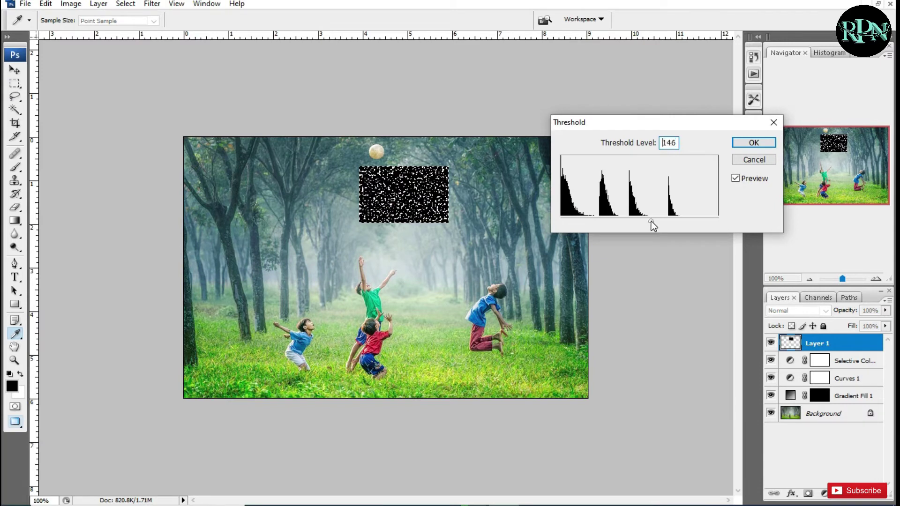
pyautogui.moveTo(651, 221); pyautogui.dragTo(663, 222)
pyautogui.press('Return')
# Step: Move the noise patch to the top-left corner and scale it to cover the whole photo
pyautogui.press('m')
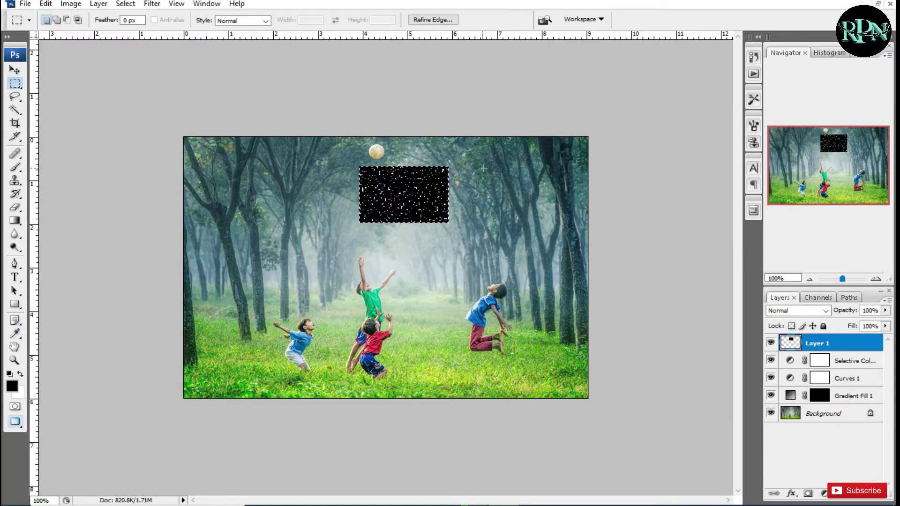
pyautogui.press('v')
pyautogui.moveTo(401, 201); pyautogui.dragTo(225, 171)
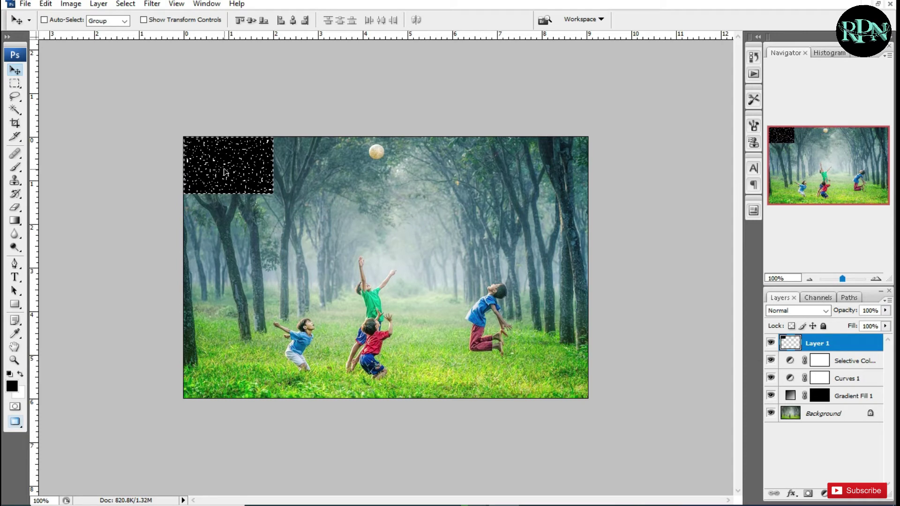
pyautogui.hotkey('ctrl', 't')
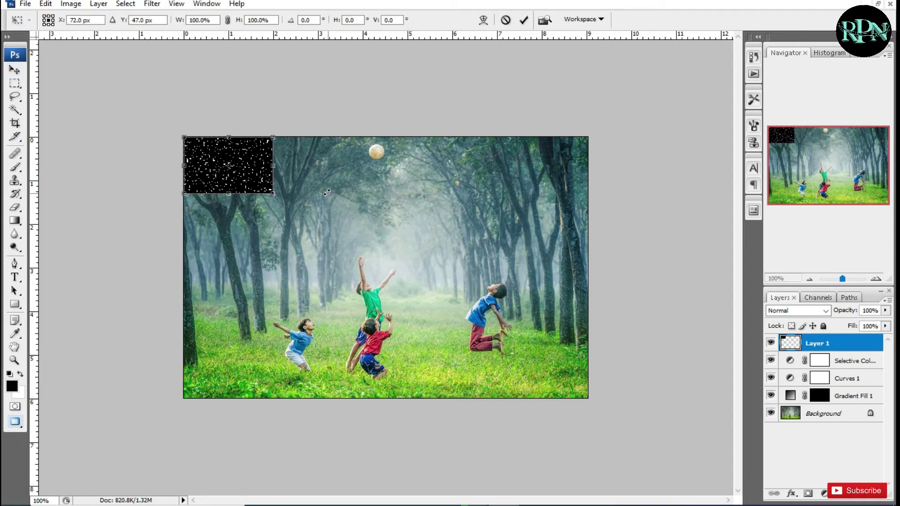
pyautogui.moveTo(273, 194)
pyautogui.mouseDown()
pyautogui.moveTo(597, 396)
pyautogui.moveTo(594, 403)
pyautogui.mouseUp()
pyautogui.press('Return')
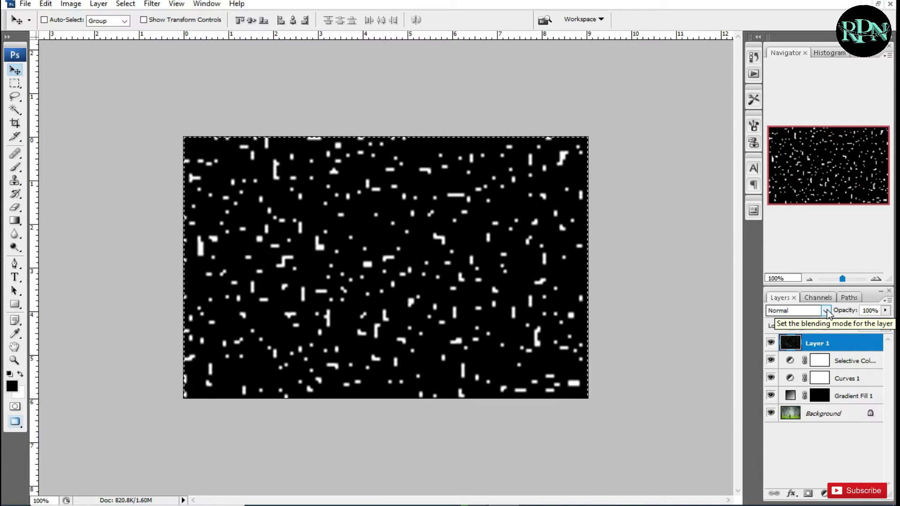
# Step: Set Layer 1's blend mode to Screen so only the white specks show
pyautogui.click(826, 312)
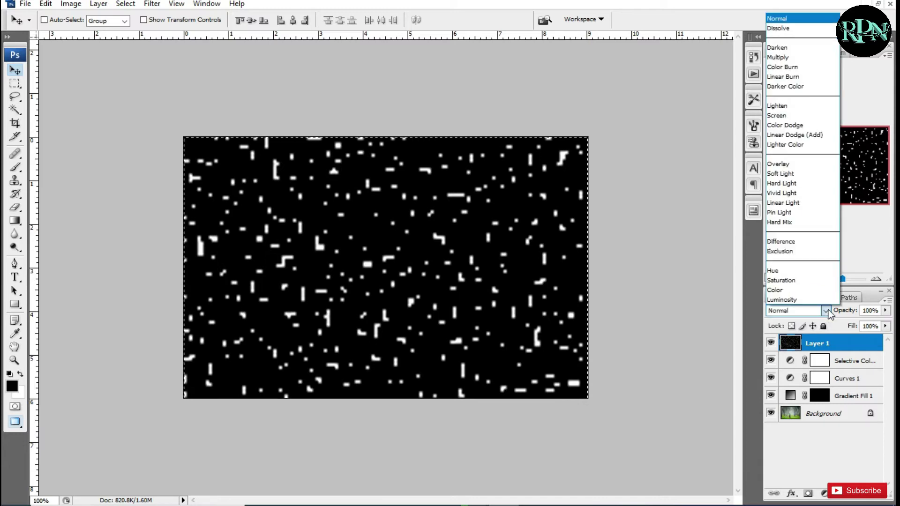
pyautogui.click(824, 116)
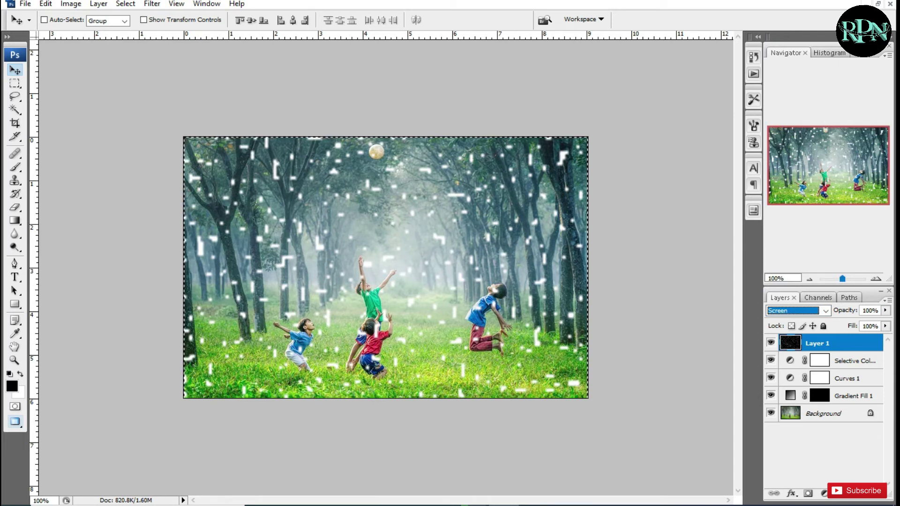
pyautogui.click(152, 4)
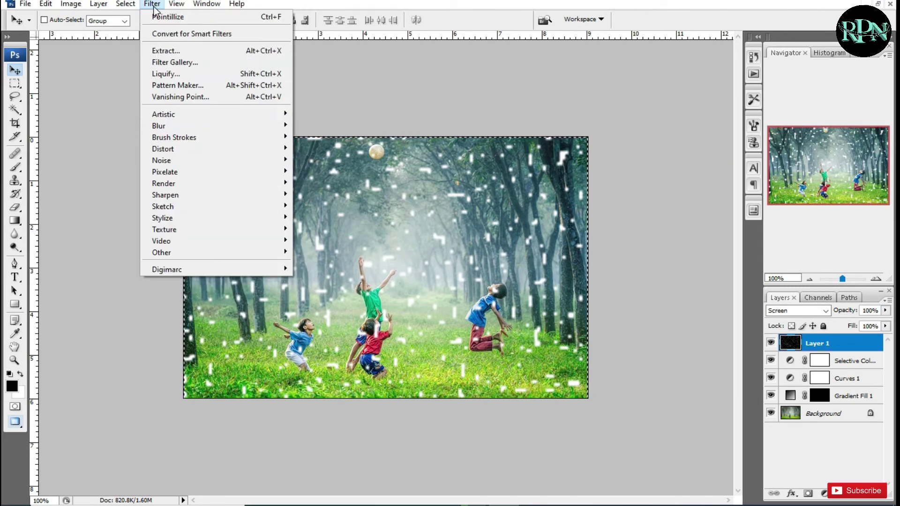
pyautogui.moveTo(211, 126)
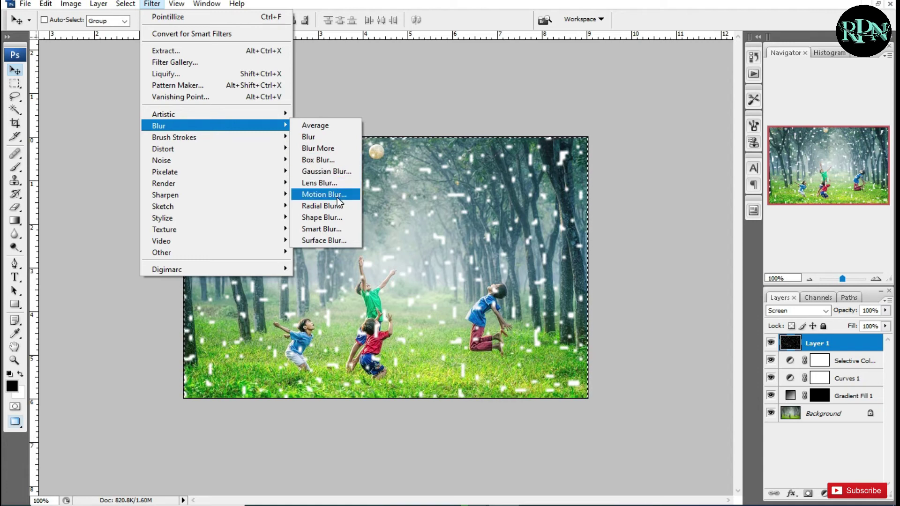
# Step: Apply a Motion Blur at a 75° angle and 150-pixel distance to streak the white specks
pyautogui.click(336, 194)
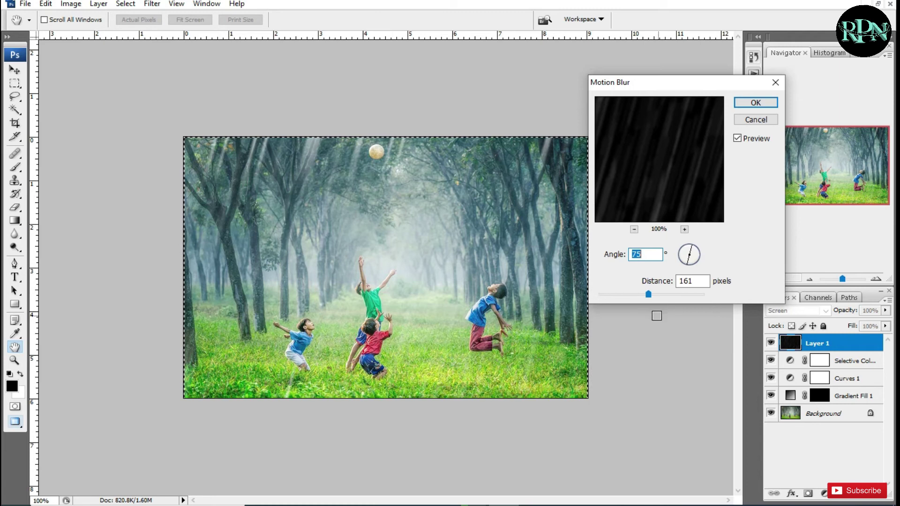
pyautogui.moveTo(648, 295)
pyautogui.mouseDown()
pyautogui.moveTo(670, 297)
pyautogui.moveTo(627, 296)
pyautogui.mouseUp()
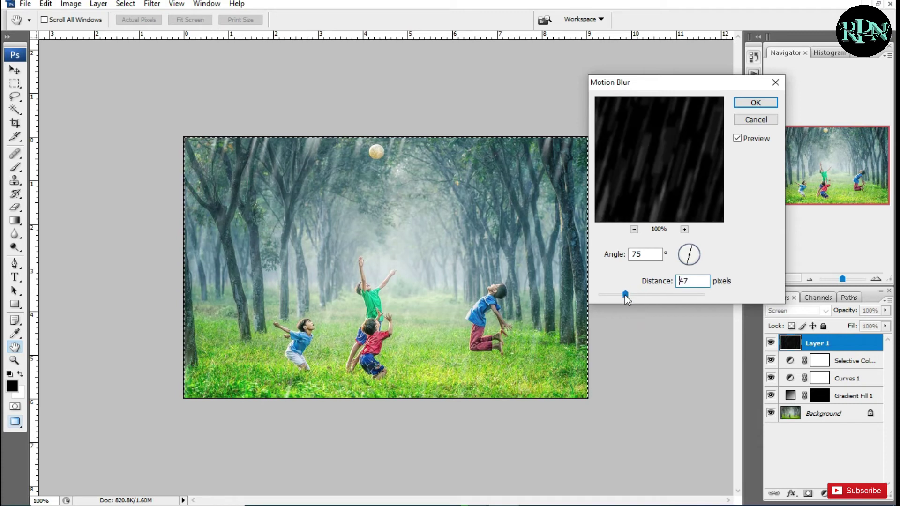
pyautogui.moveTo(626, 295); pyautogui.dragTo(654, 299)
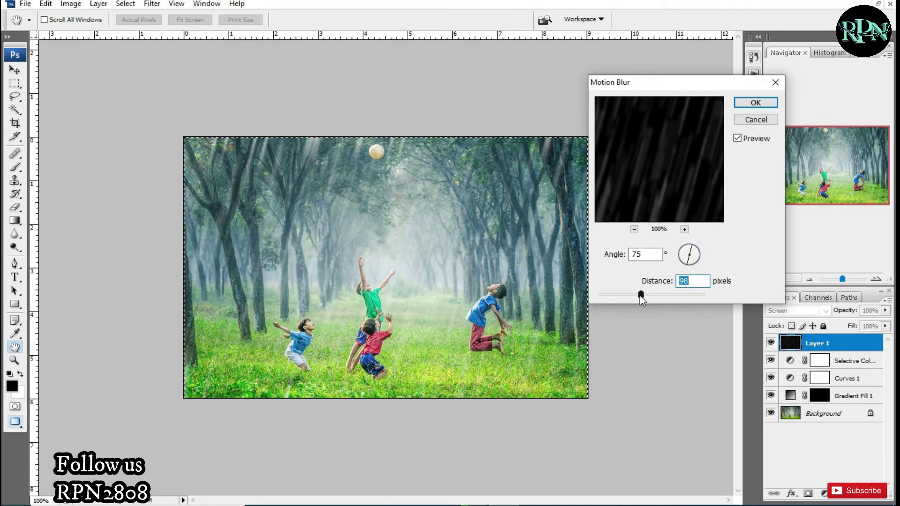
pyautogui.click(755, 103)
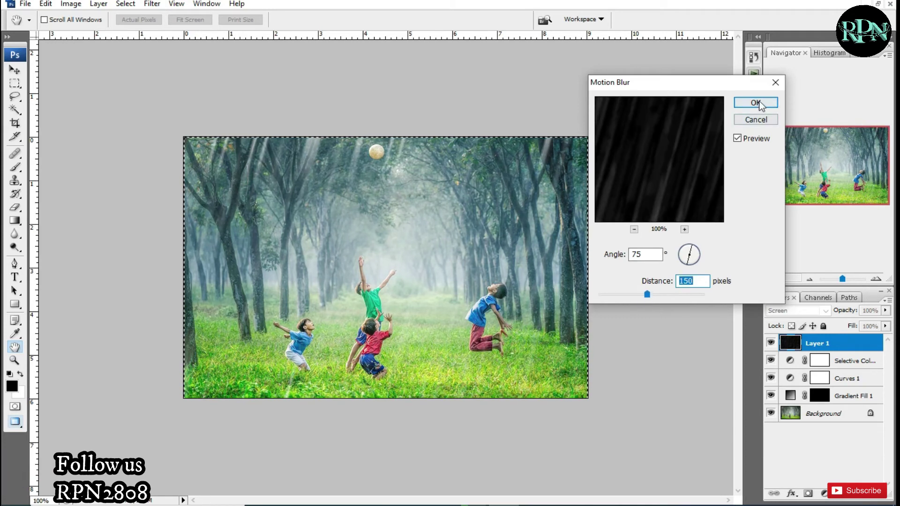
pyautogui.click(152, 4)
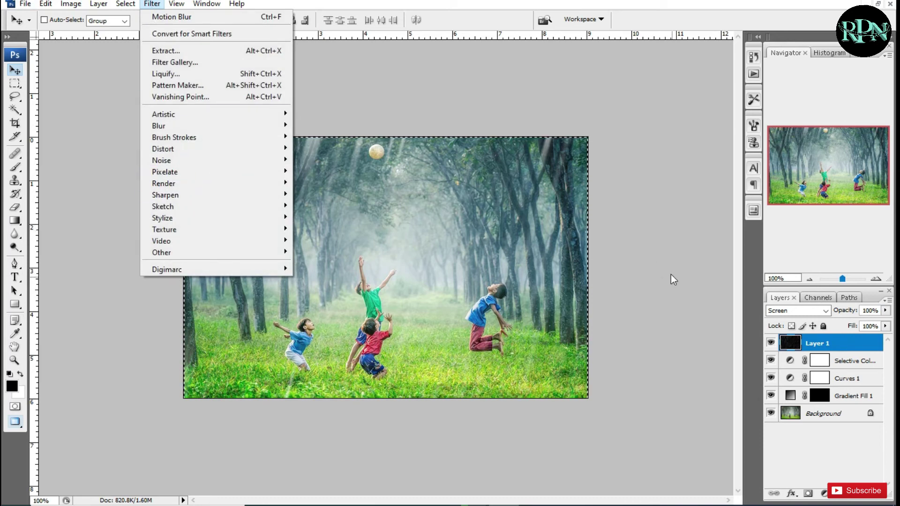
# Step: Apply the Pointillize filter to the noise layer
pyautogui.click(667, 272)
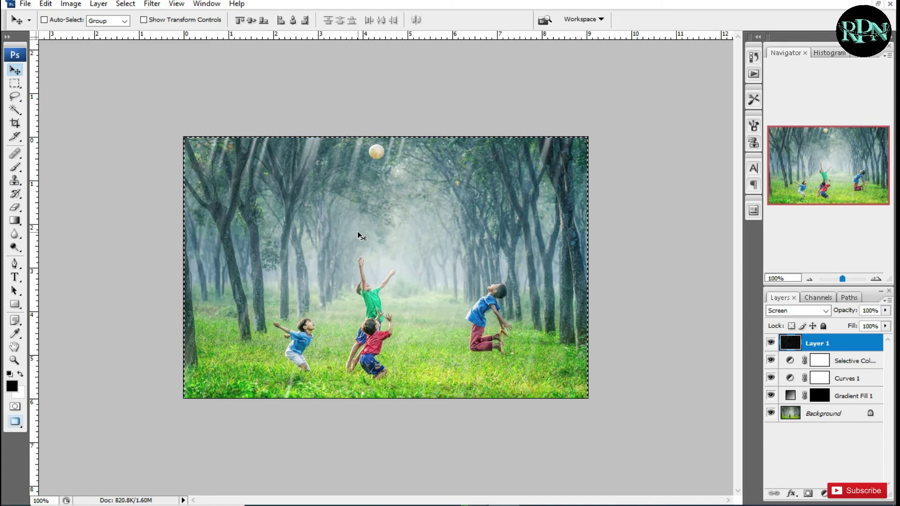
pyautogui.click(153, 3)
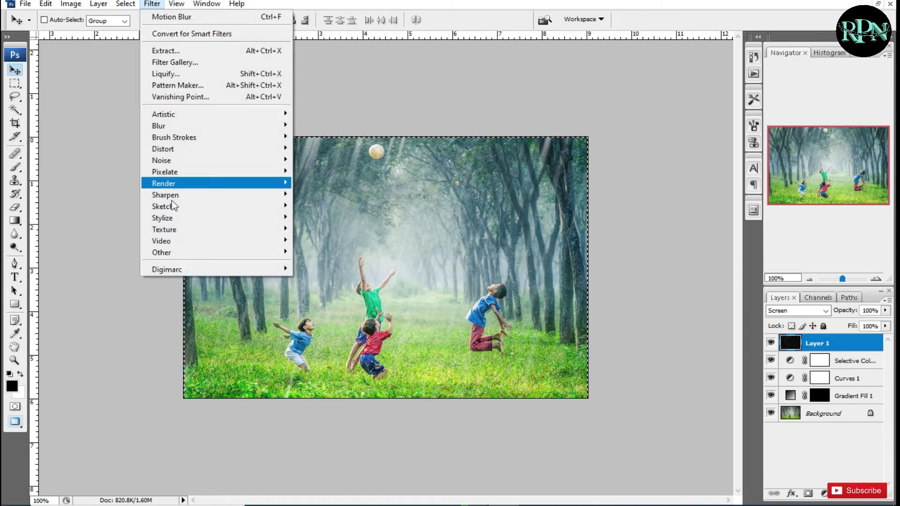
pyautogui.moveTo(165, 172)
pyautogui.click(334, 242)
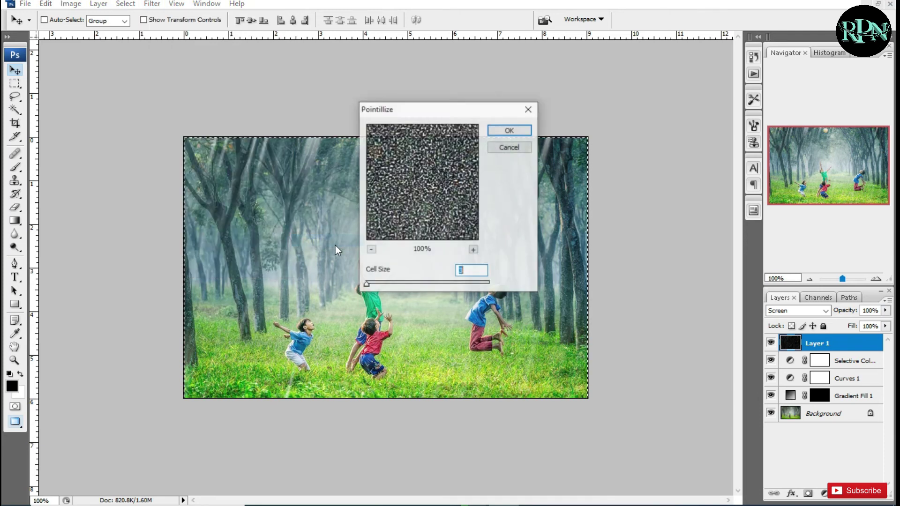
pyautogui.click(510, 131)
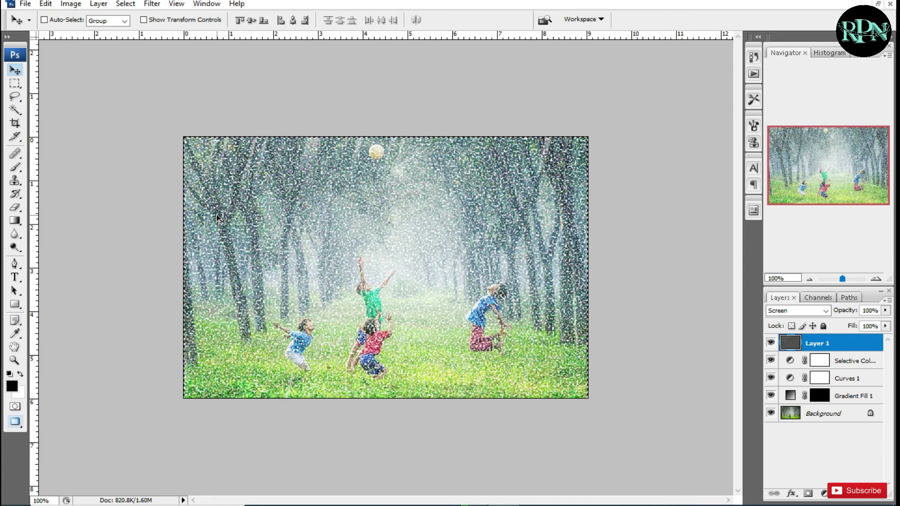
# Step: Apply a Threshold at level 147 to sharpen the specks into crisp white dashes
pyautogui.click(77, 4)
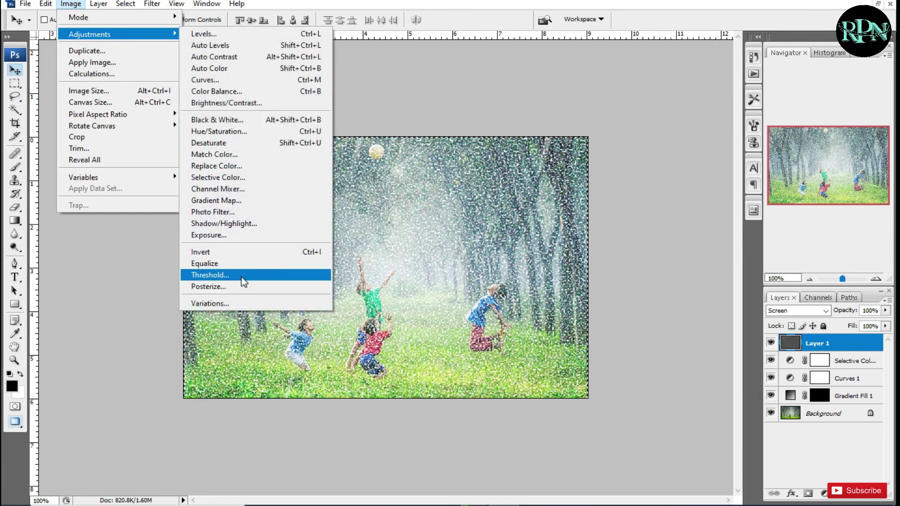
pyautogui.moveTo(89, 33)
pyautogui.click(241, 276)
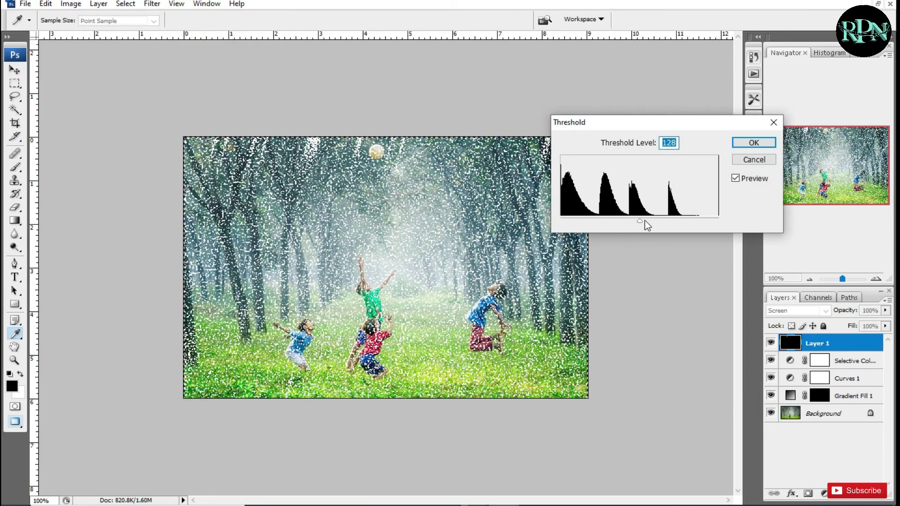
pyautogui.moveTo(639, 221); pyautogui.dragTo(652, 225)
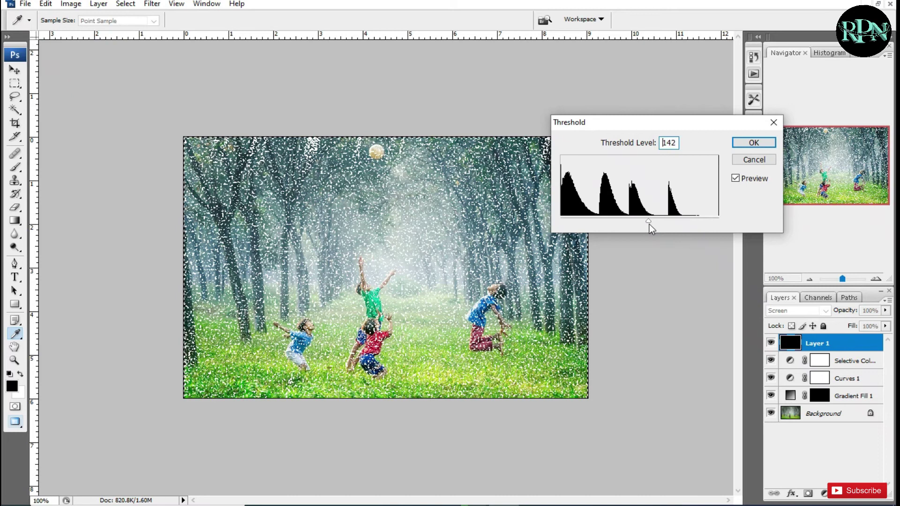
pyautogui.click(751, 143)
pyautogui.click(152, 4)
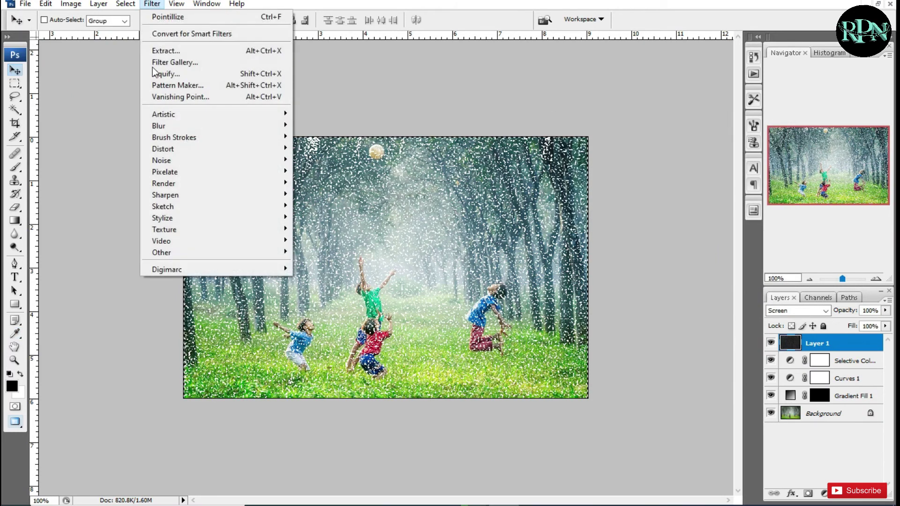
pyautogui.moveTo(159, 125)
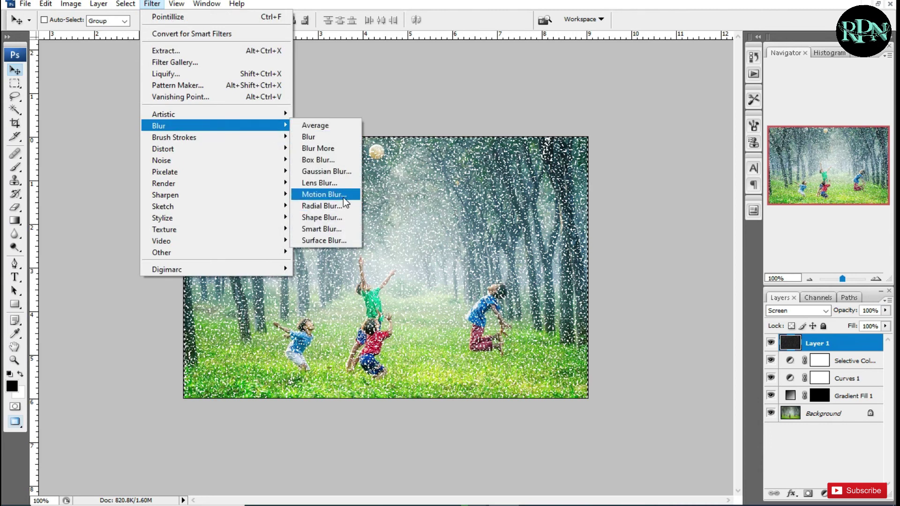
# Step: Apply a second Motion Blur at 75° with the distance shortened to 107 pixels
pyautogui.click(344, 197)
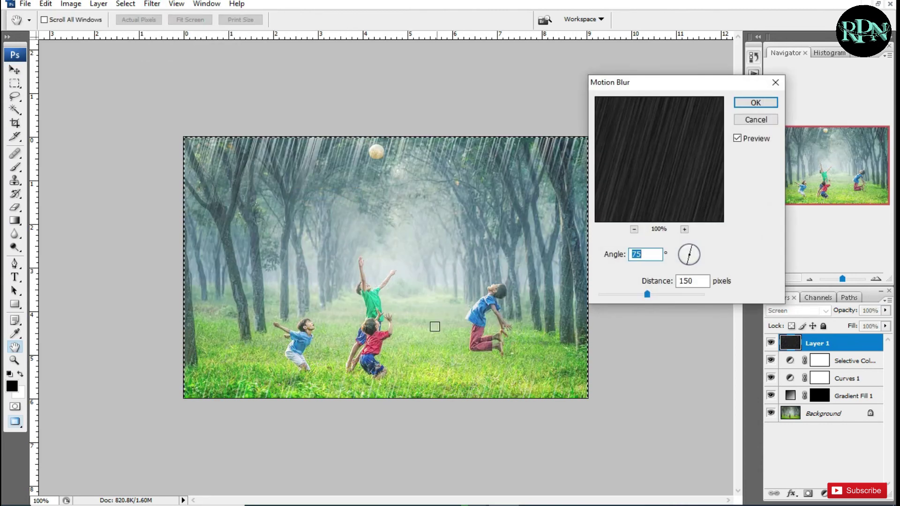
pyautogui.moveTo(645, 300)
pyautogui.mouseDown()
pyautogui.moveTo(627, 294)
pyautogui.moveTo(642, 297)
pyautogui.mouseUp()
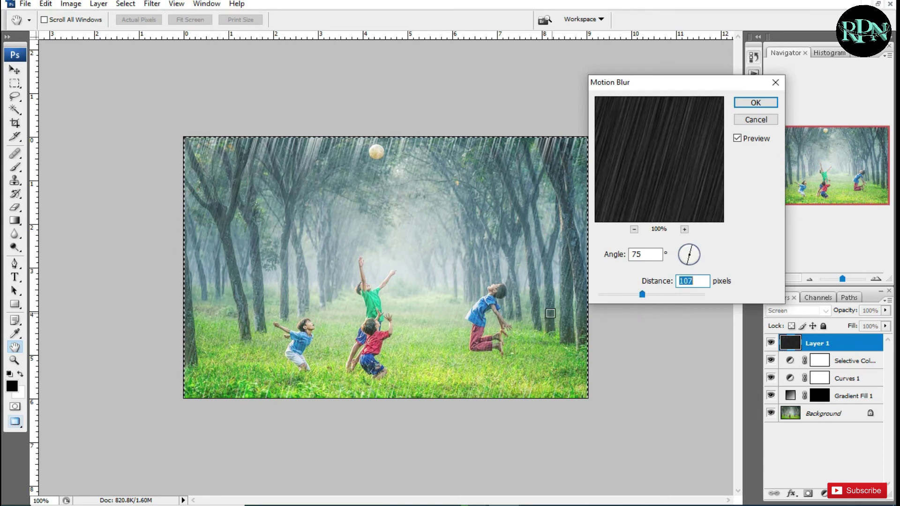
pyautogui.click(756, 104)
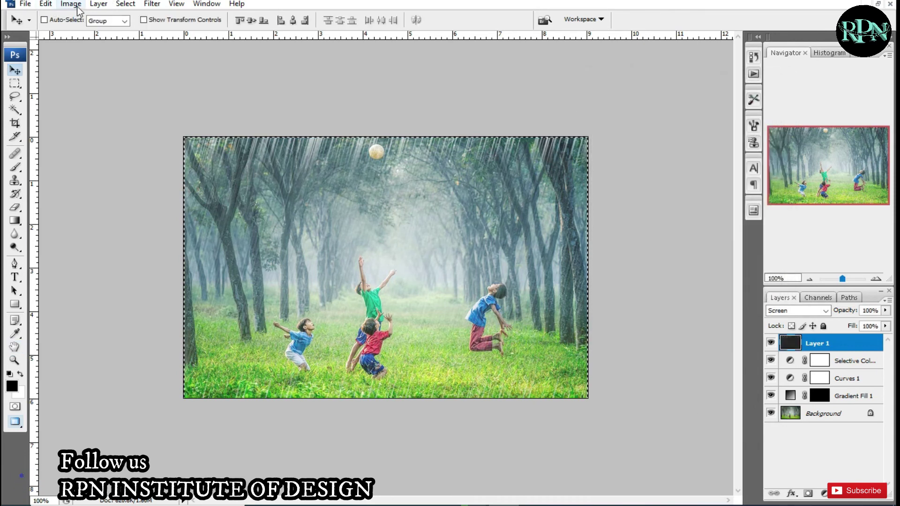
# Step: Apply Levels to the rain layer with black input 30 and midtone gamma about 1.31
pyautogui.click(71, 4)
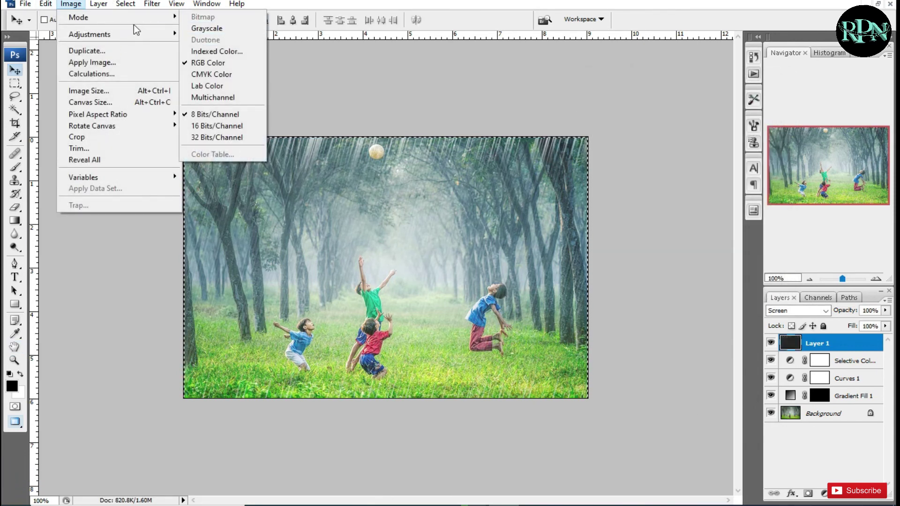
pyautogui.click(217, 35)
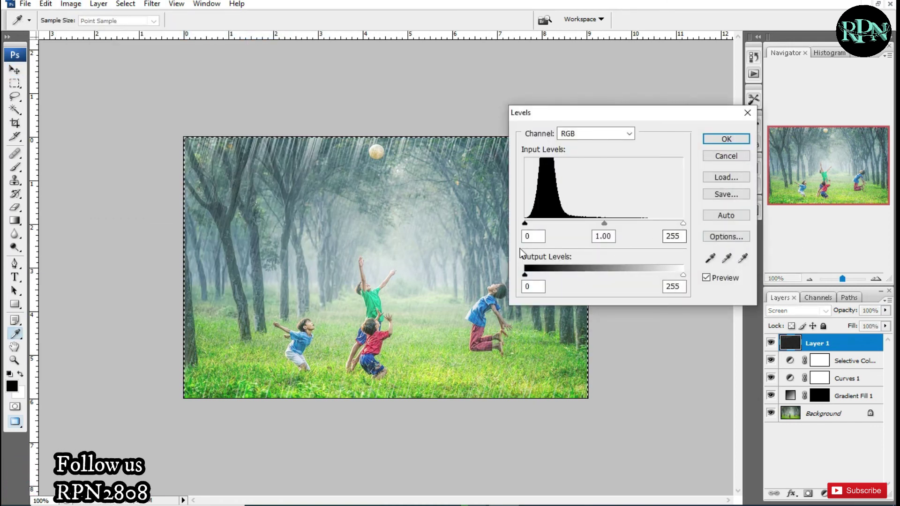
pyautogui.write('30')
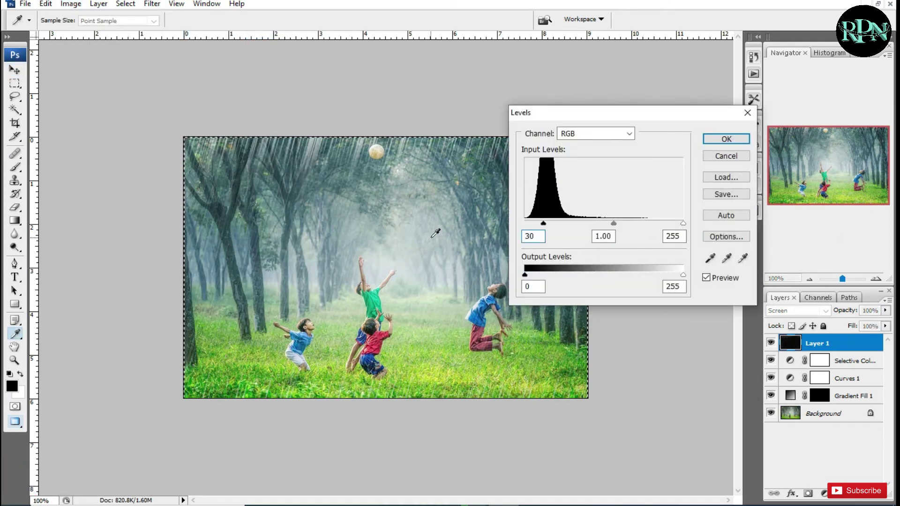
pyautogui.moveTo(609, 222); pyautogui.dragTo(598, 226)
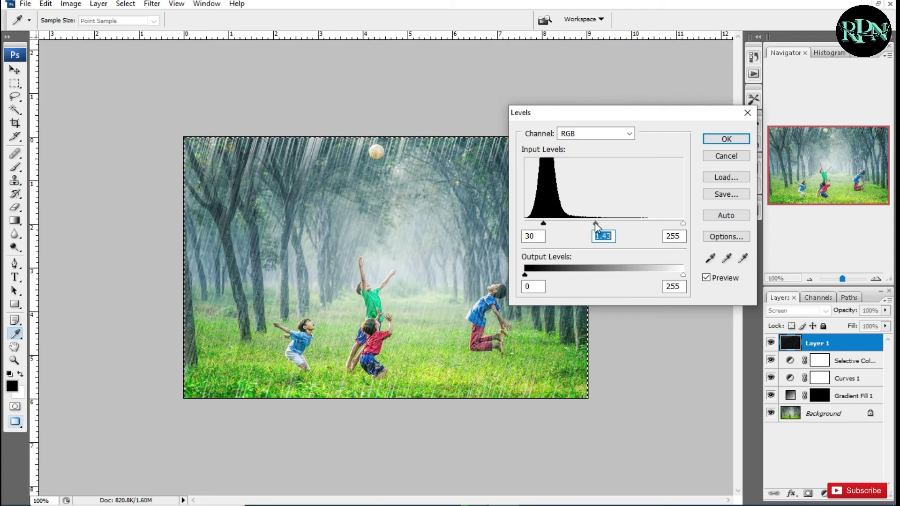
pyautogui.moveTo(596, 224); pyautogui.dragTo(600, 224)
pyautogui.press('Return')
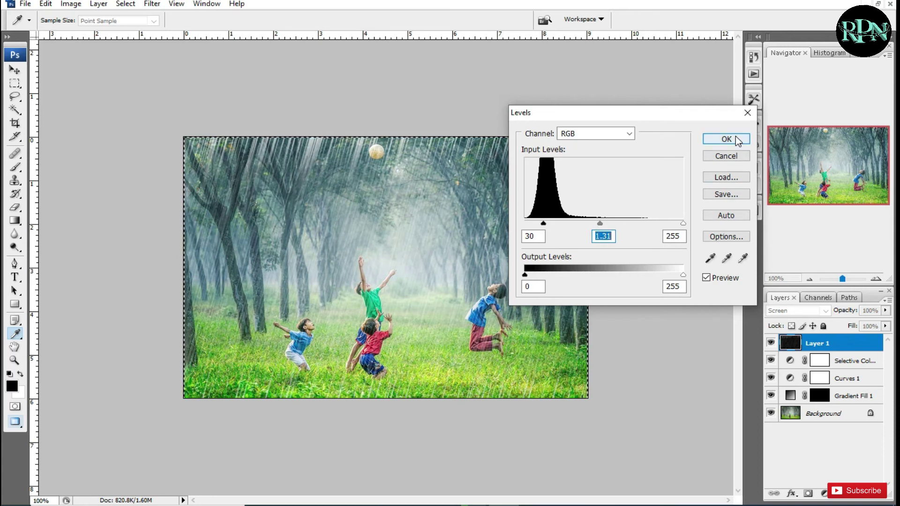
pyautogui.press('v')
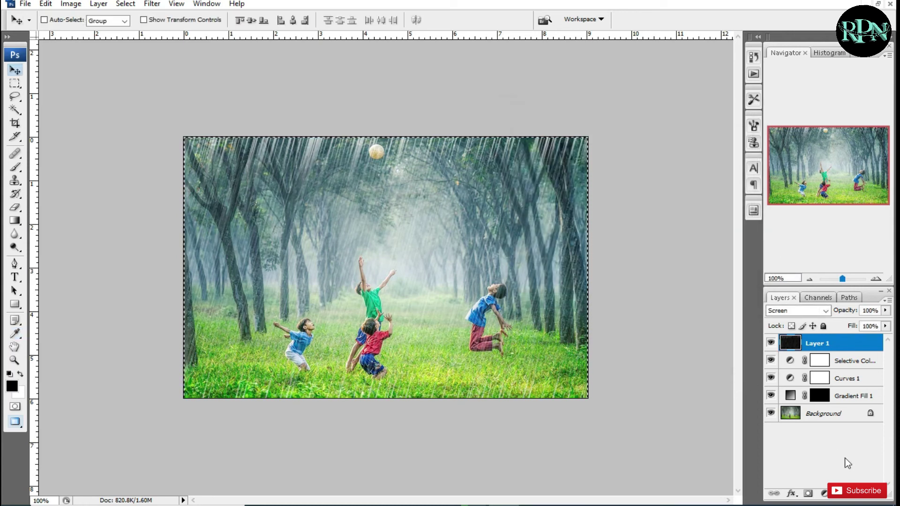
pyautogui.click(825, 494)
# Step: Create a Brightness/Contrast layer on top with brightness 5 and contrast 5
pyautogui.click(834, 341)
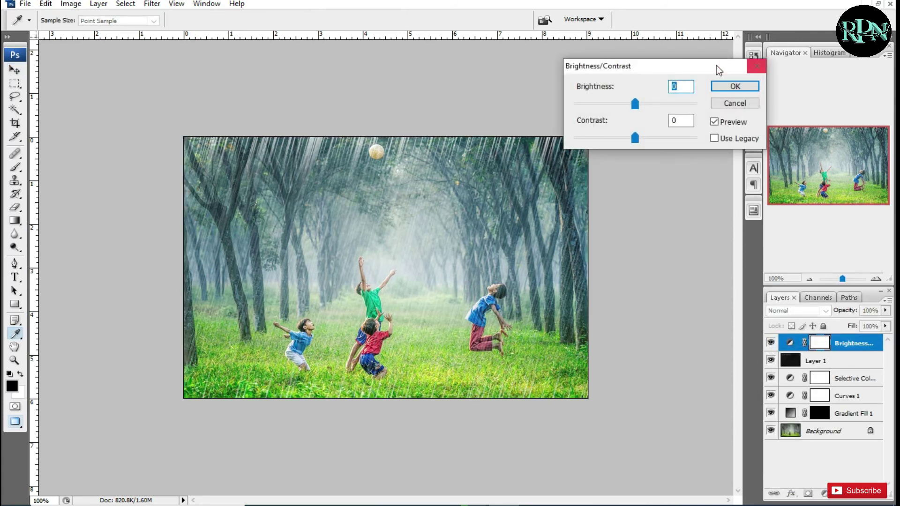
pyautogui.write('5')
pyautogui.click(686, 120)
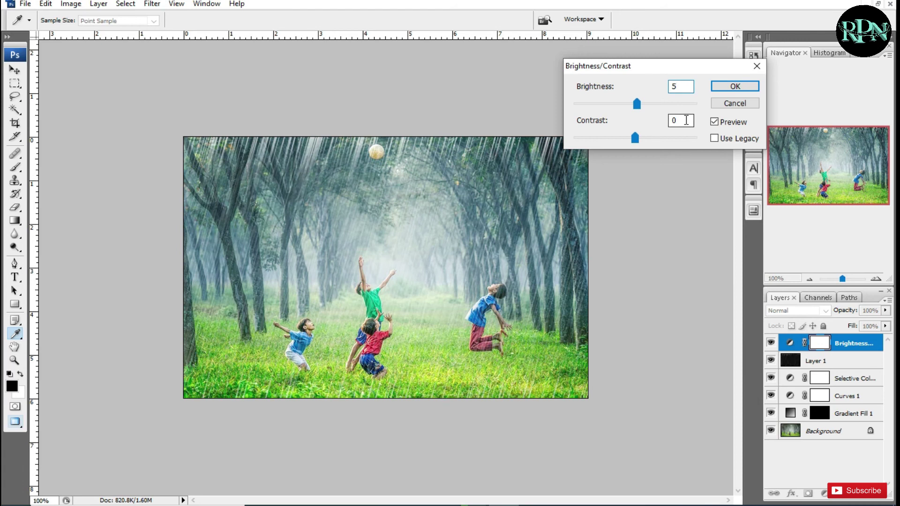
pyautogui.write('5')
pyautogui.click(742, 90)
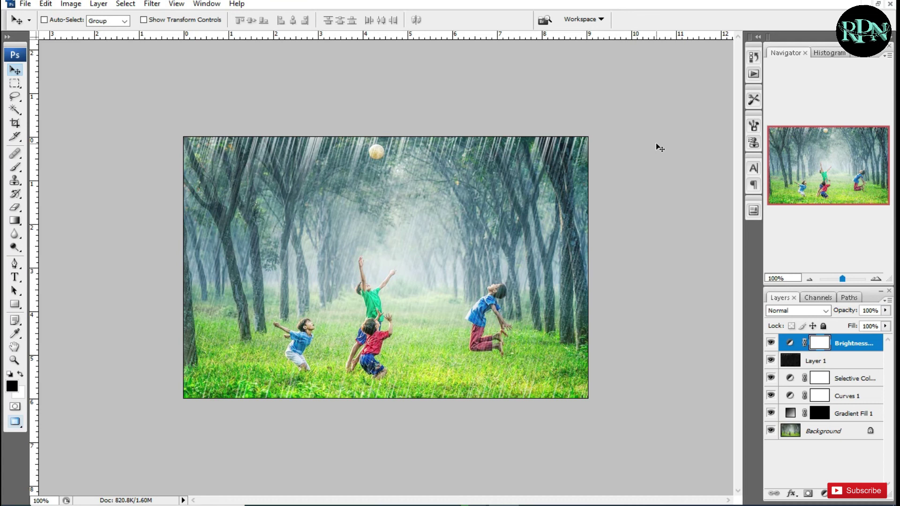
# Step: Undo the Brightness/Contrast layer with Ctrl+Z so Layer 1 is on top
pyautogui.hotkey('ctrl', 'z')
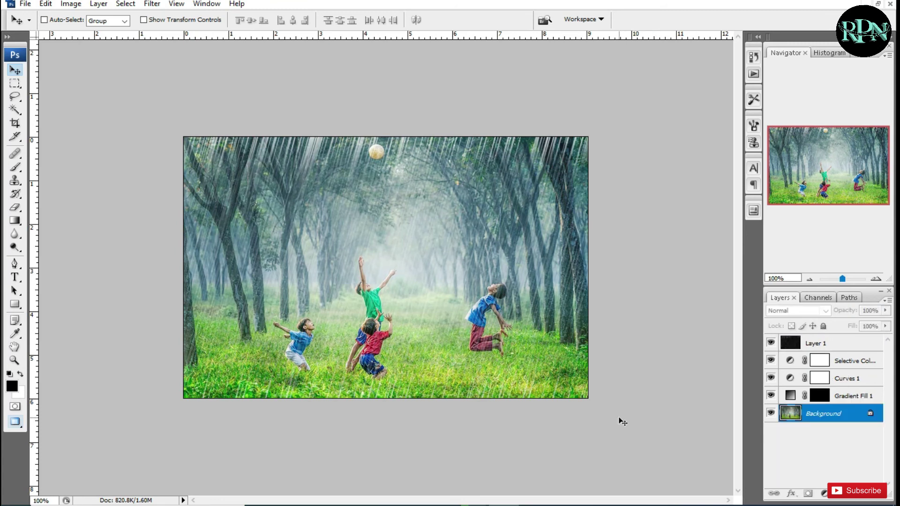